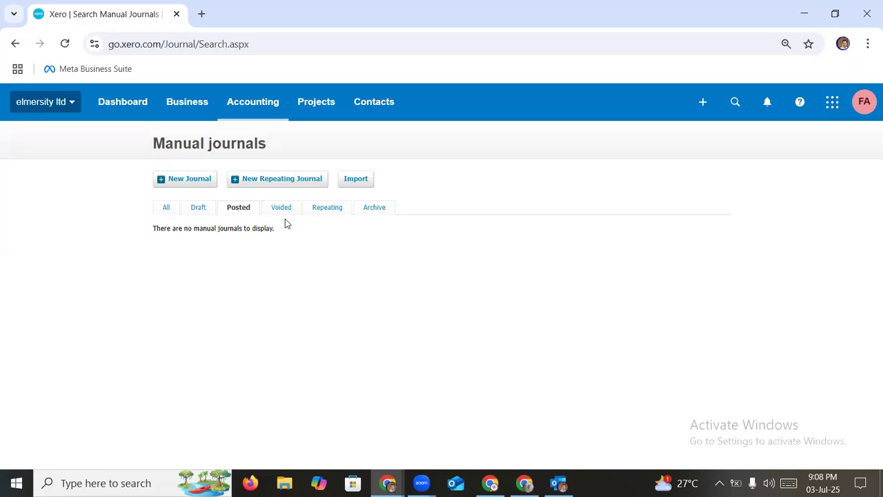
- Start a new manual journal and look through the accounts available for its first line, from expenses to equity and revenue
left_click(189, 181)
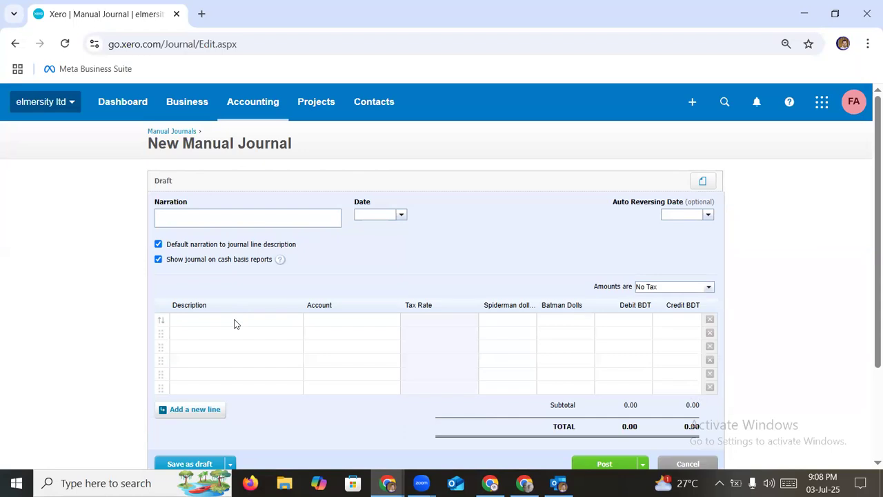
left_click(235, 320)
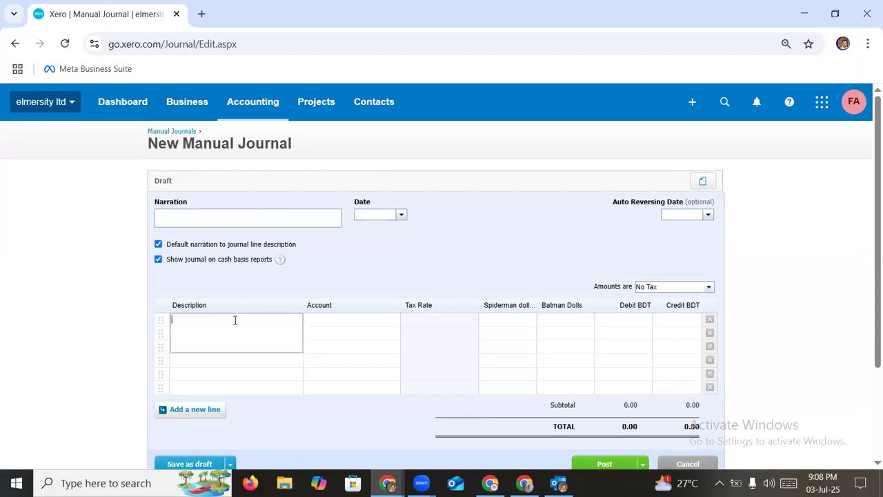
left_click(342, 320)
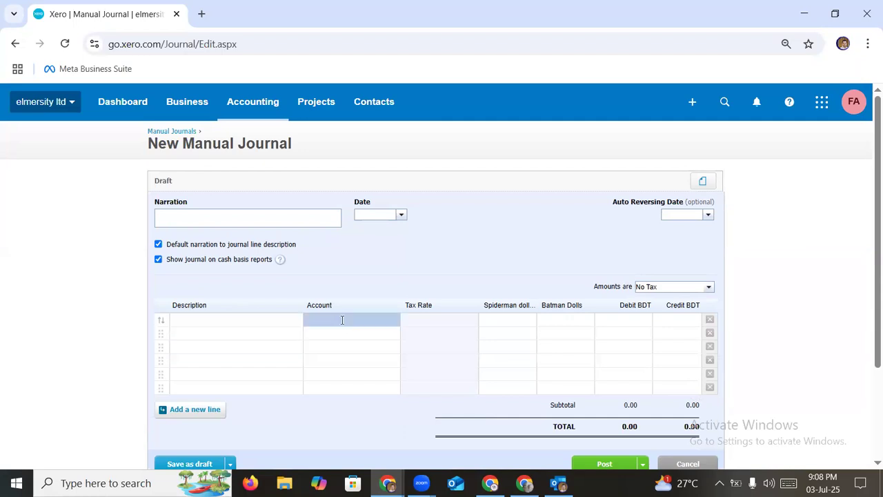
left_click(385, 324)
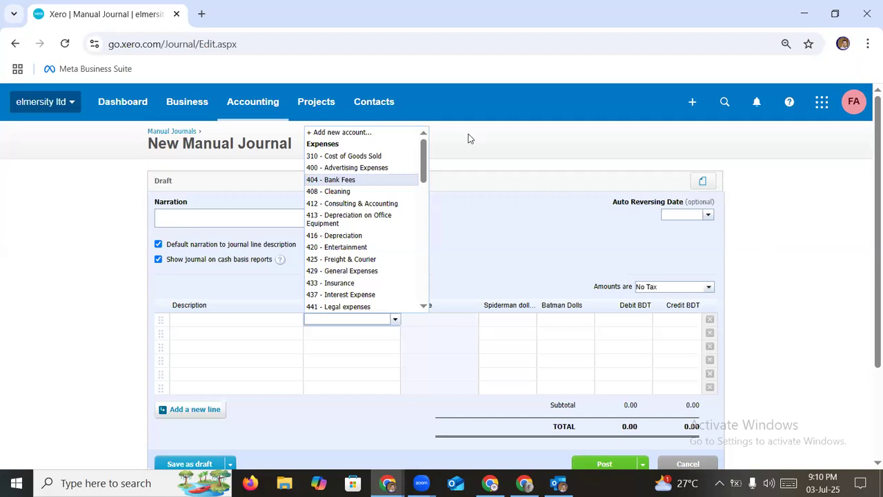
left_click_drag(424, 165, 416, 293)
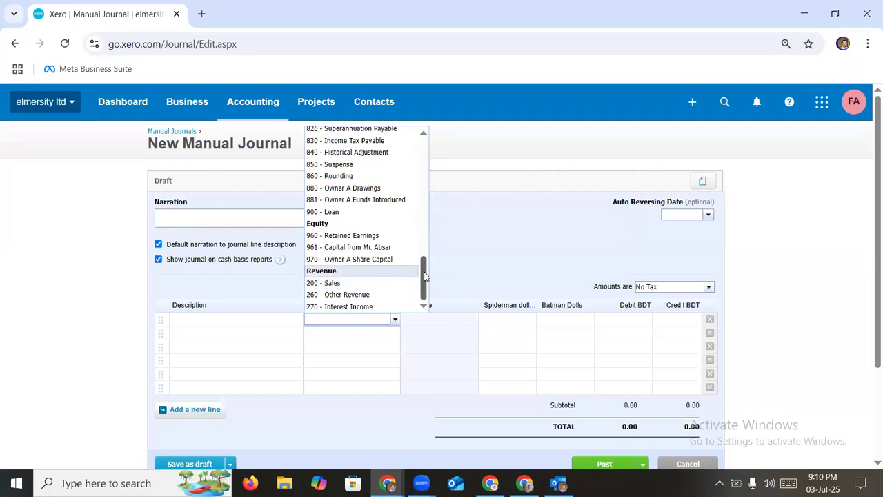
left_click_drag(428, 279, 427, 269)
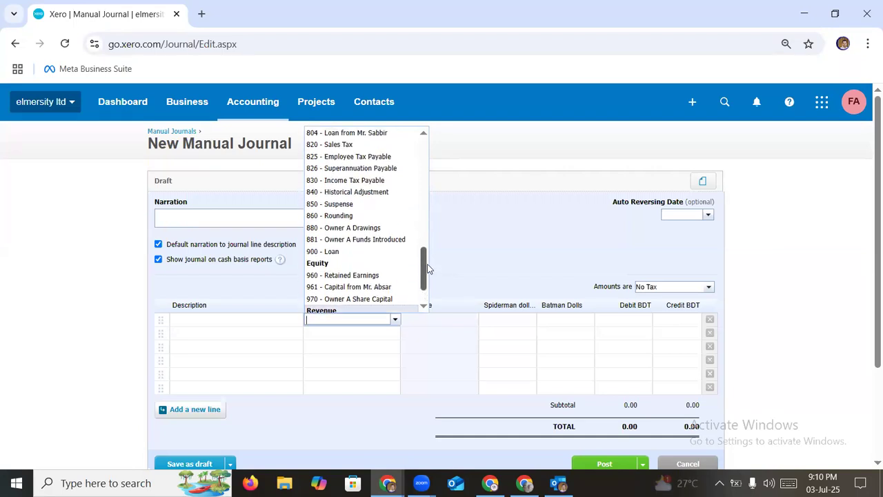
scroll(345, 268, "down", 1)
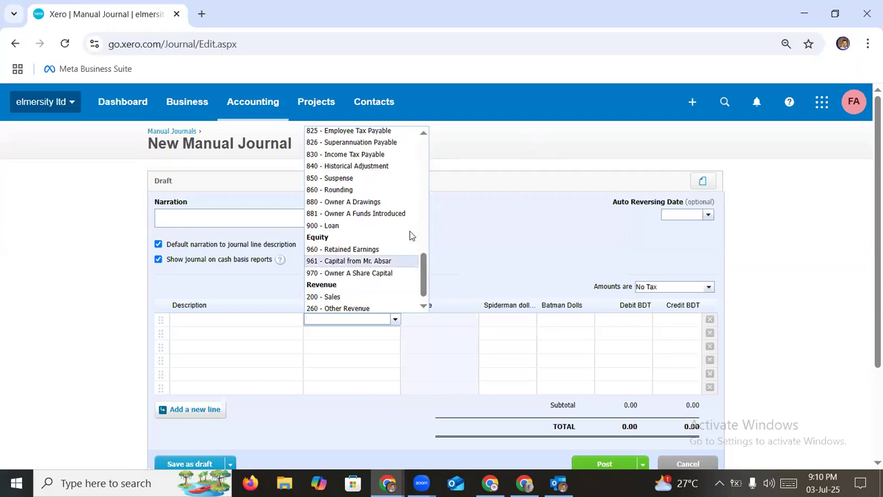
left_click(336, 344)
left_click(347, 320)
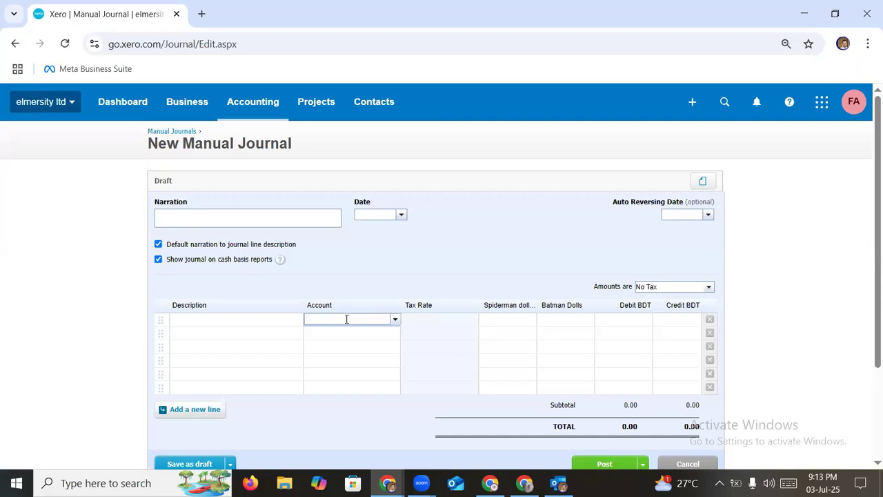
left_click(773, 280)
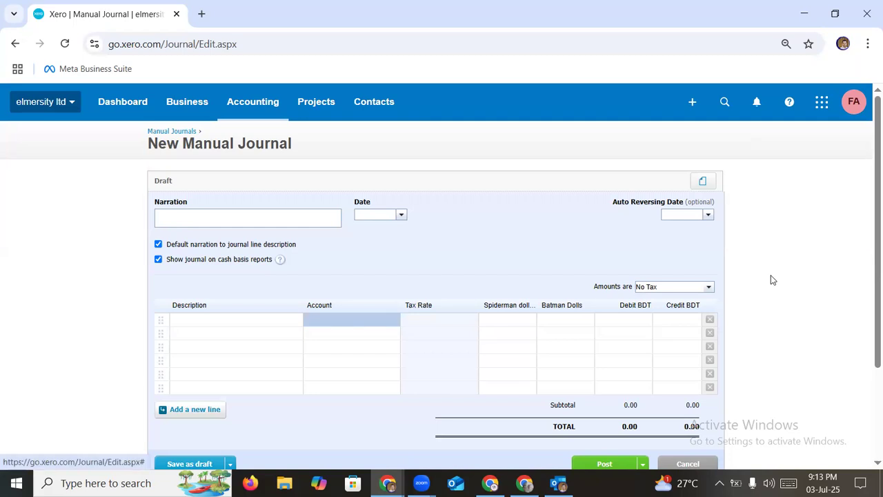
left_click(360, 317)
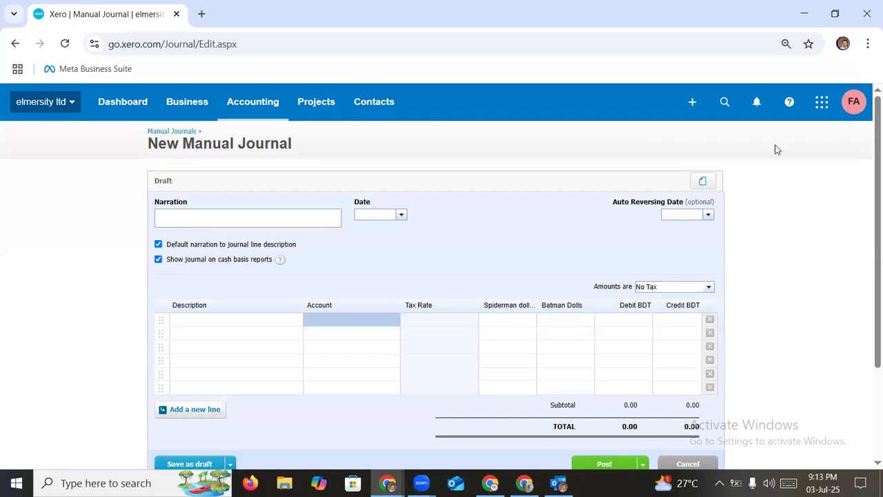
- Start a new Spend Money transaction from the HSBC bank account and add misc as a new contact to pay
left_click(691, 106)
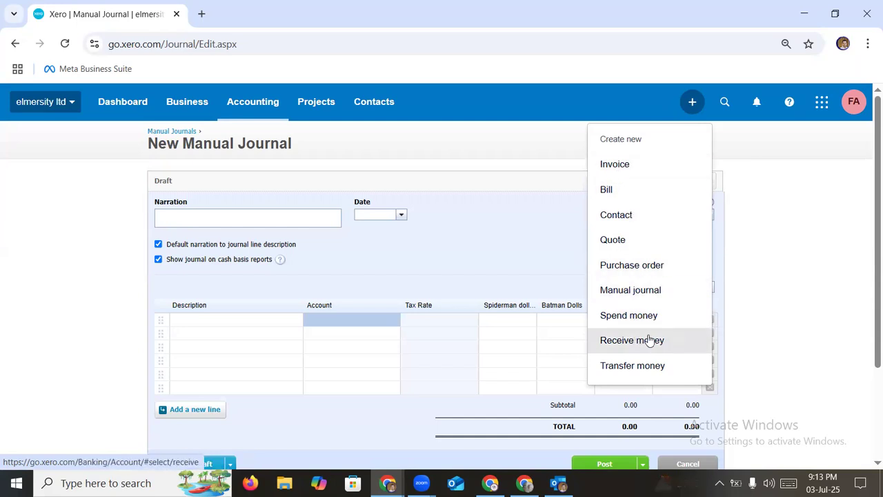
left_click(635, 317)
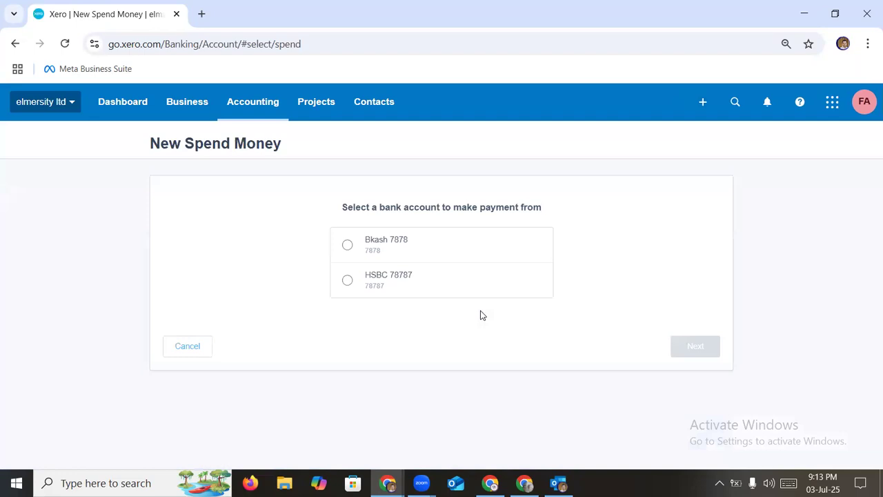
left_click(355, 280)
left_click(691, 353)
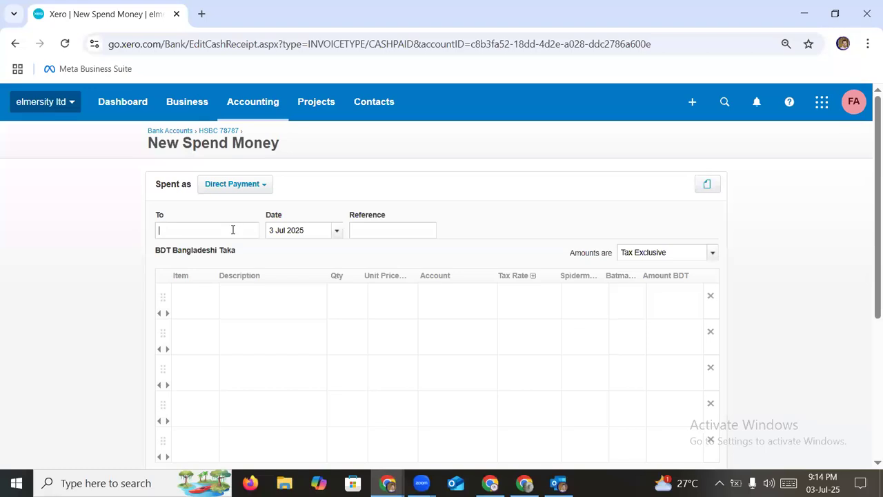
type("misc")
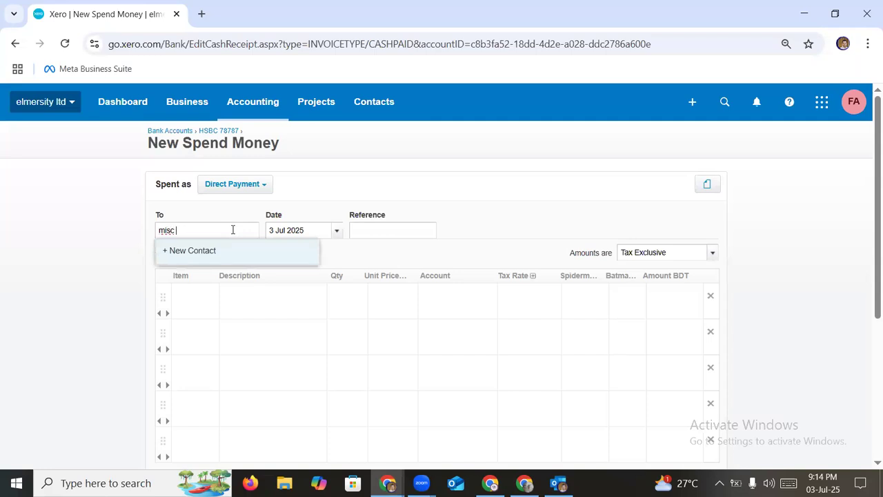
left_click(199, 260)
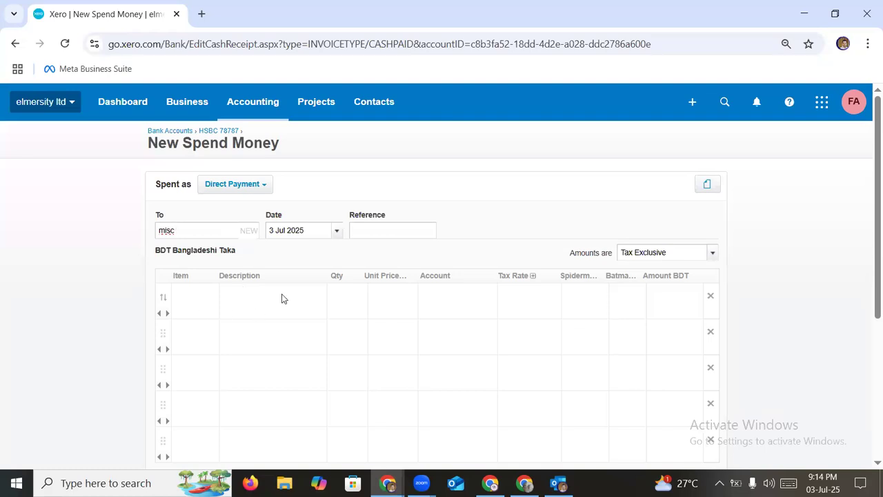
- Create a Current Asset account with code 5656 and name Prepaid Rent for the first line of the payment
left_click(487, 301)
left_click(488, 298)
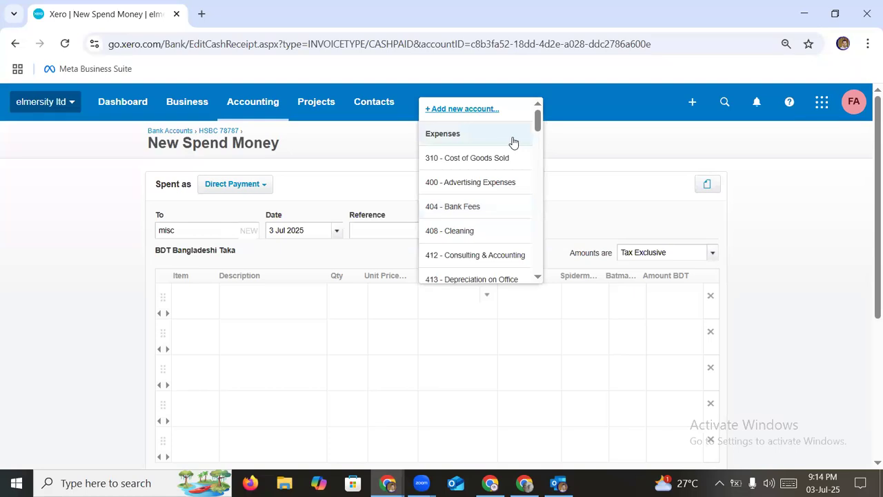
left_click(462, 111)
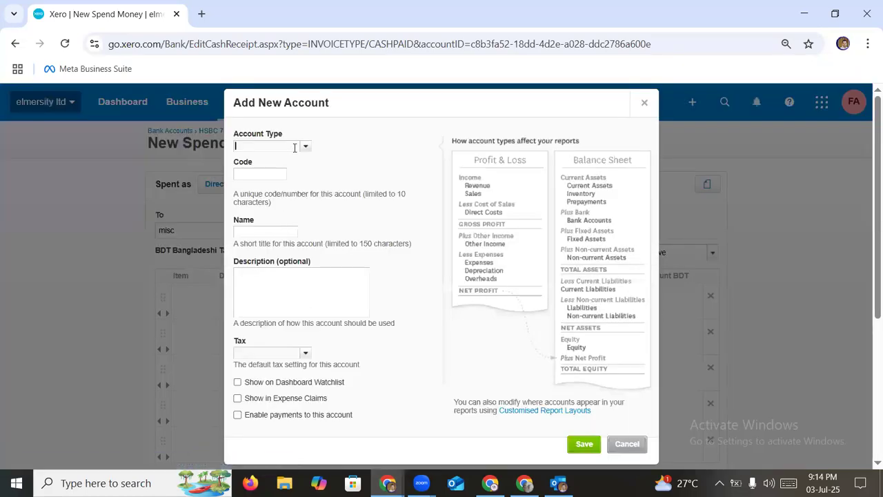
left_click(306, 147)
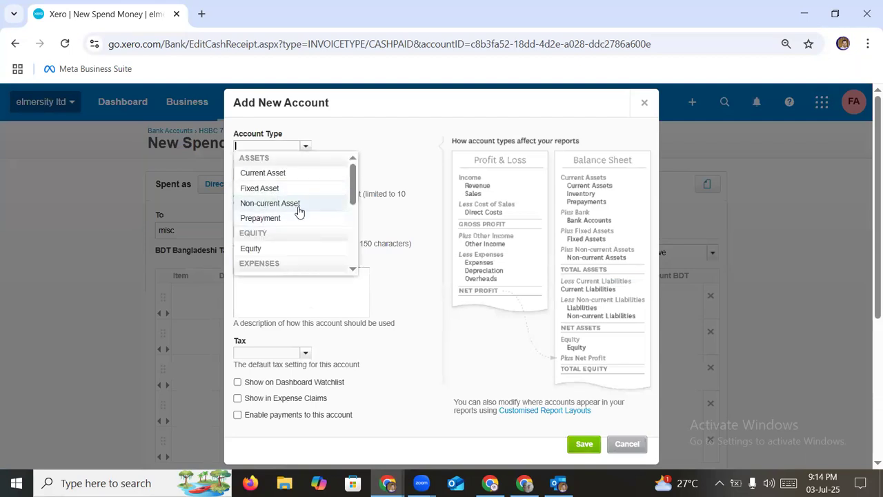
left_click(270, 176)
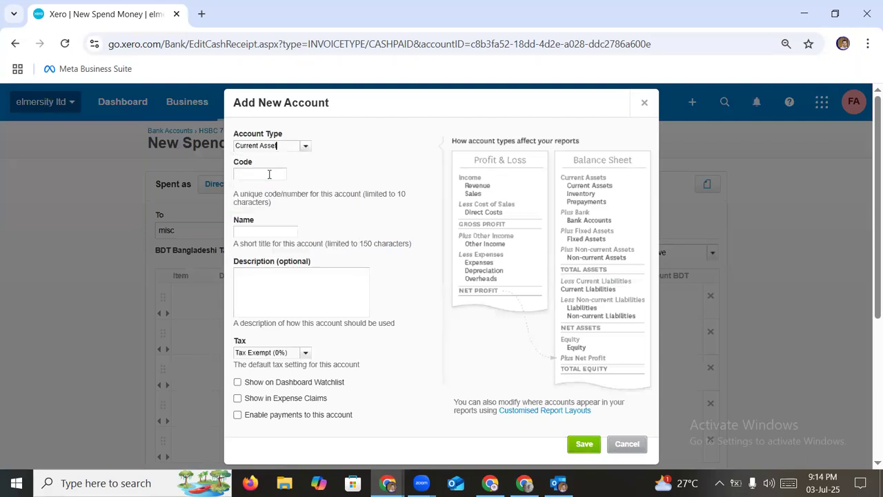
left_click(260, 173)
type("5656")
left_click(290, 217)
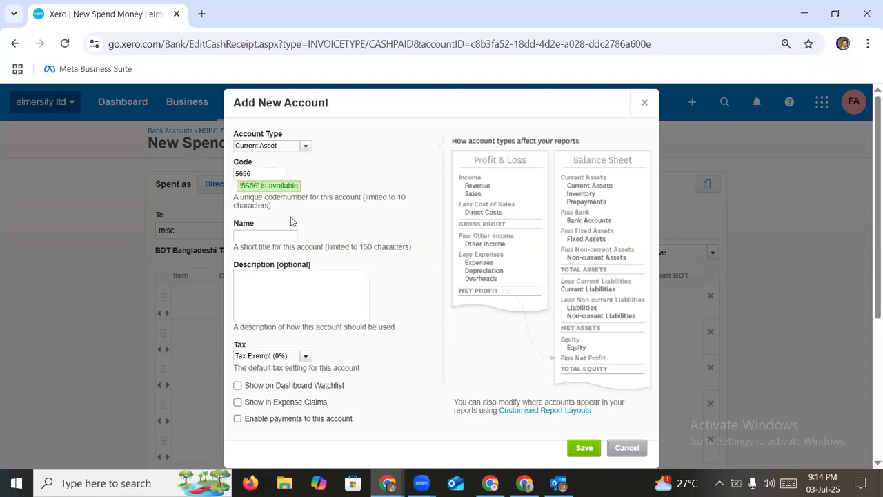
left_click(254, 236)
type("Frepaid R")
left_click(584, 448)
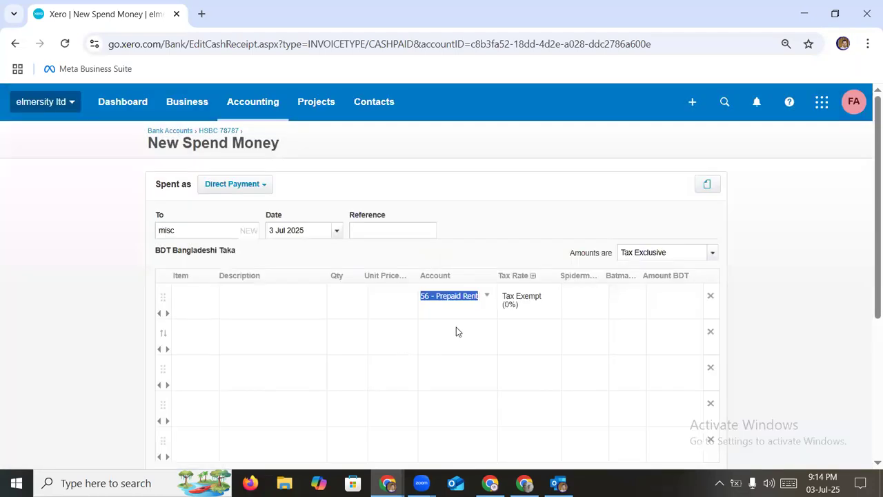
- Set the Prepaid Rent line's quantity to 1 and its unit price to 240000
left_click(339, 300)
type("1")
left_click(392, 299)
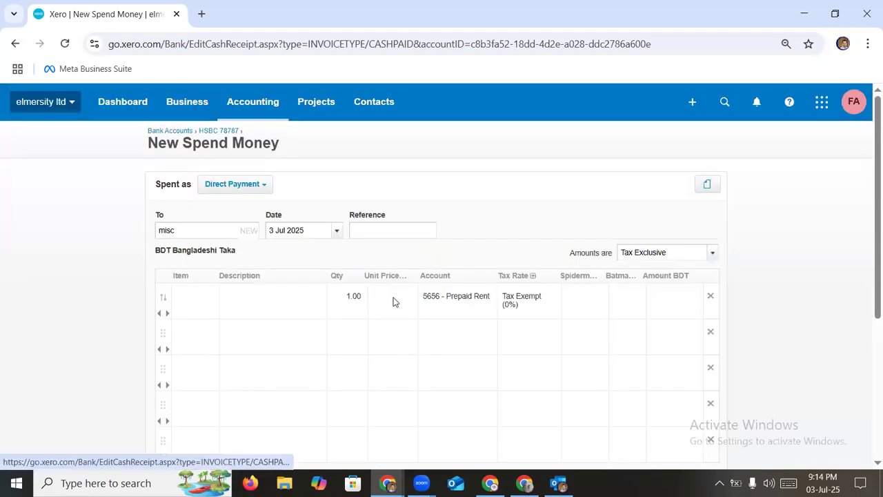
type("240000")
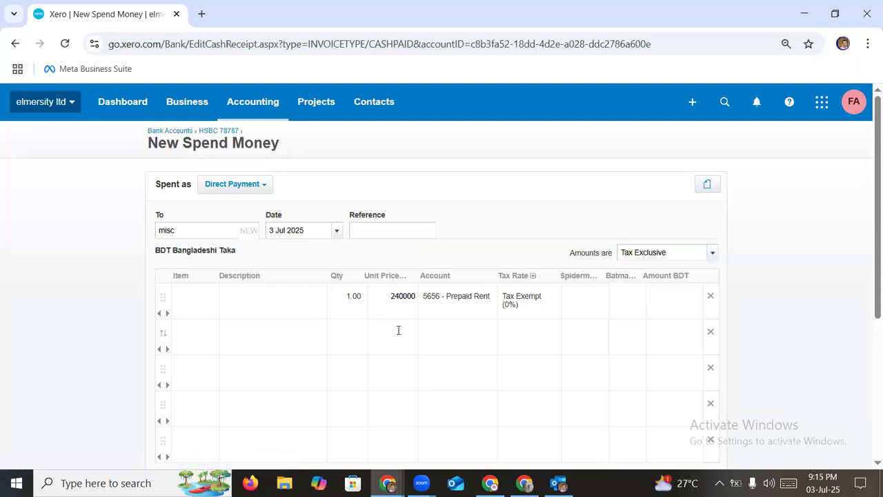
left_click(399, 330)
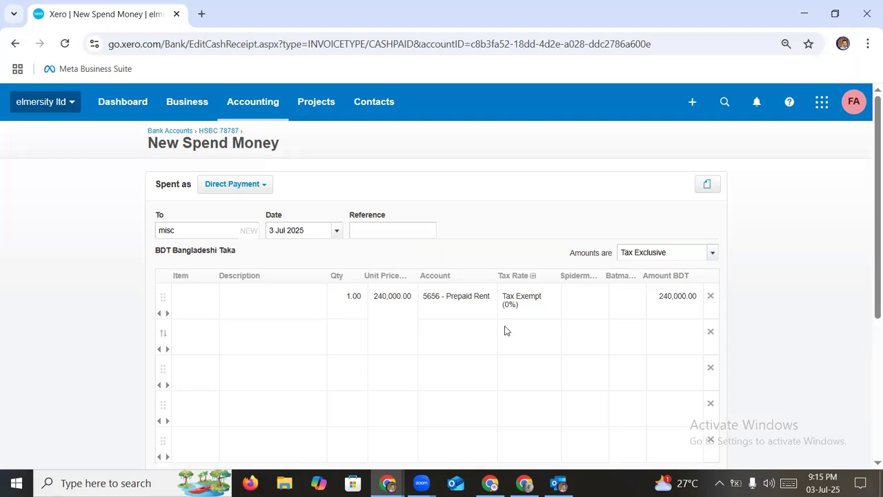
- Set the payment date to 1 Jun 2025
left_click(338, 232)
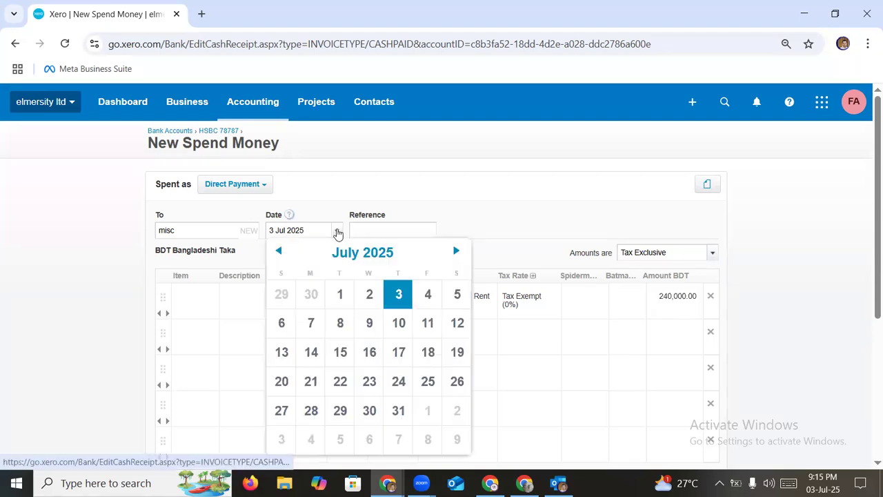
left_click(280, 252)
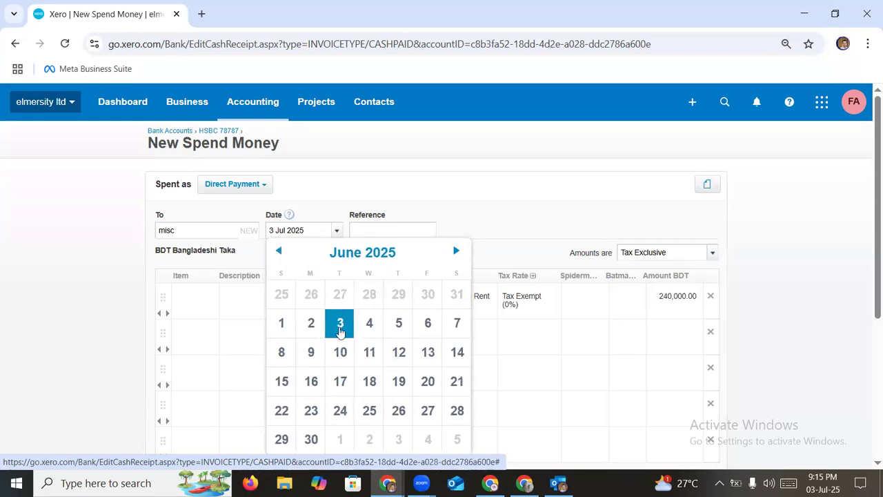
left_click(292, 329)
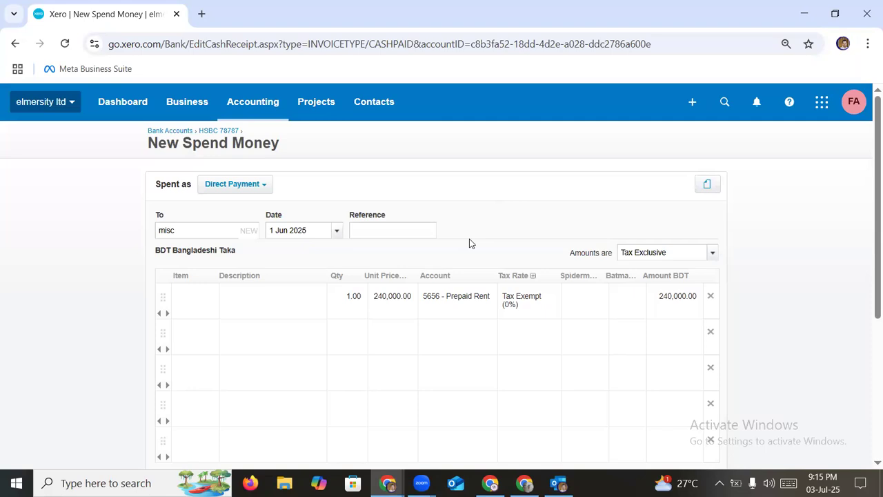
- Enter sdsd as the Prepaid Rent line's description and save the Spend Money transaction
scroll(469, 243, "down", 1)
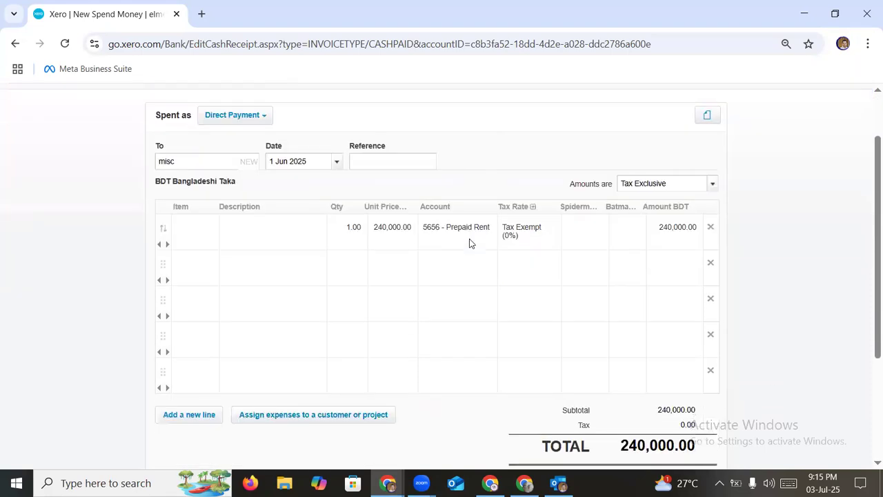
scroll(469, 243, "up", 1)
scroll(522, 308, "down", 2)
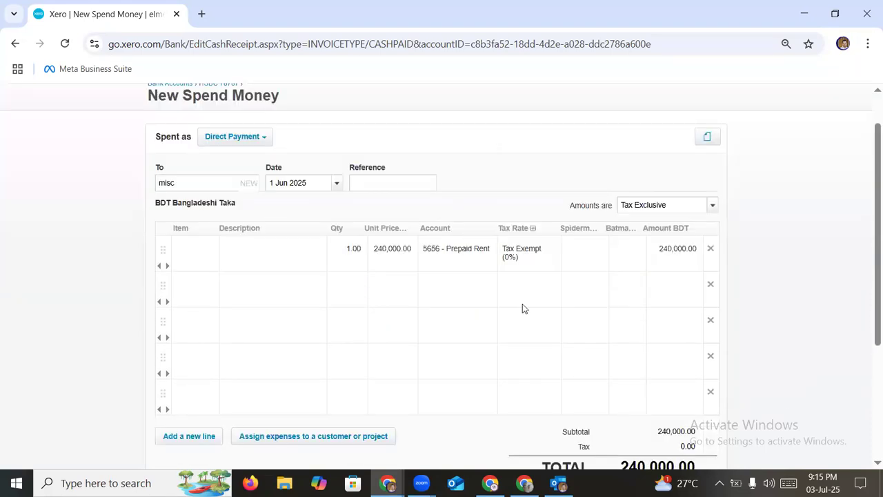
left_click(273, 160)
type("sdsd")
left_click(701, 398)
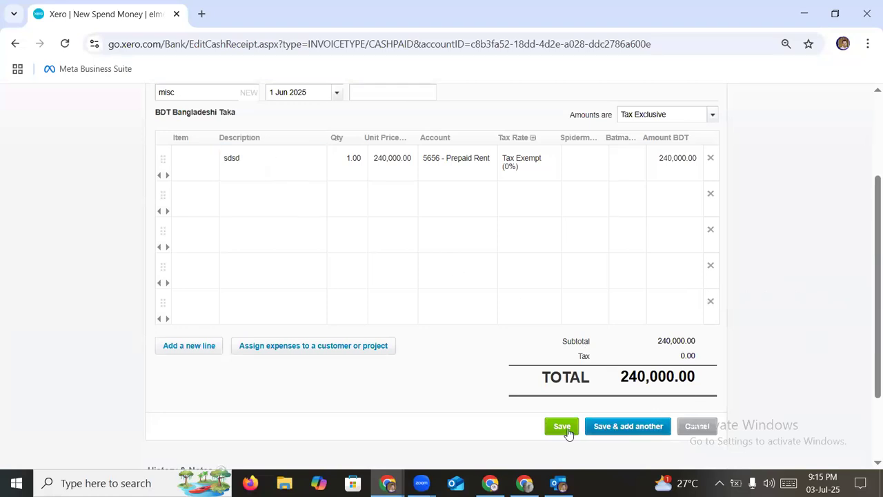
left_click(561, 428)
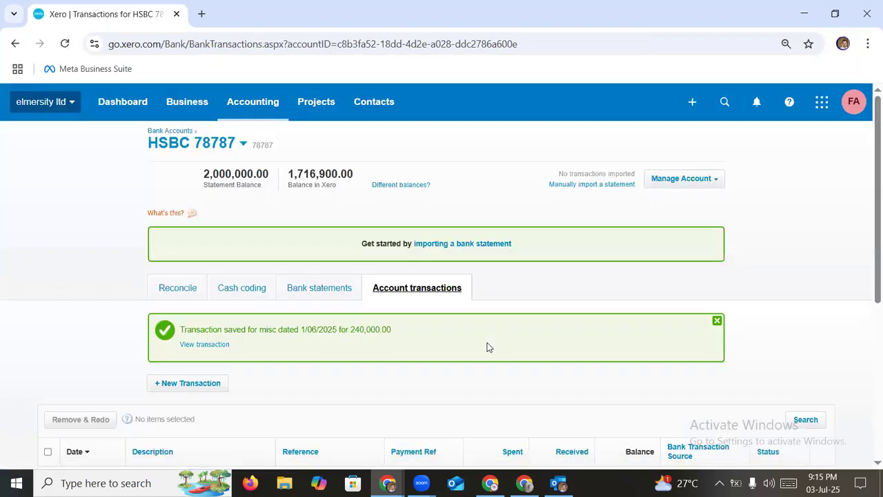
scroll(488, 347, "down", 4)
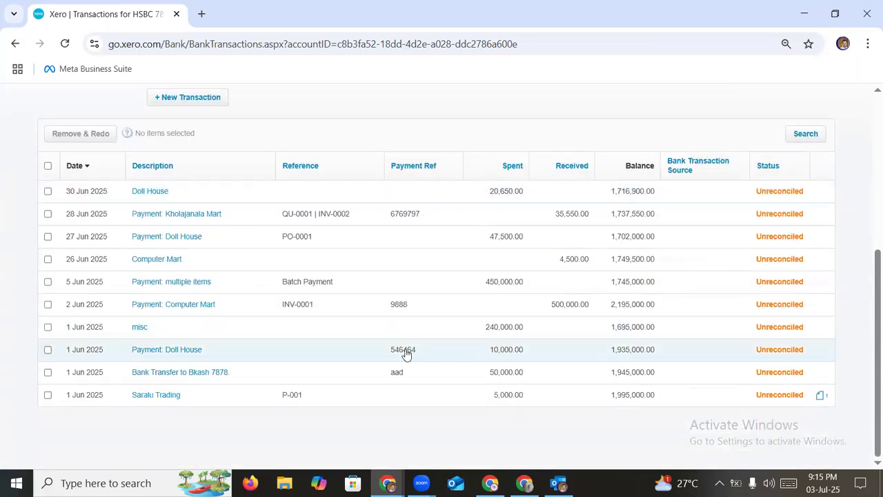
scroll(411, 345, "up", 4)
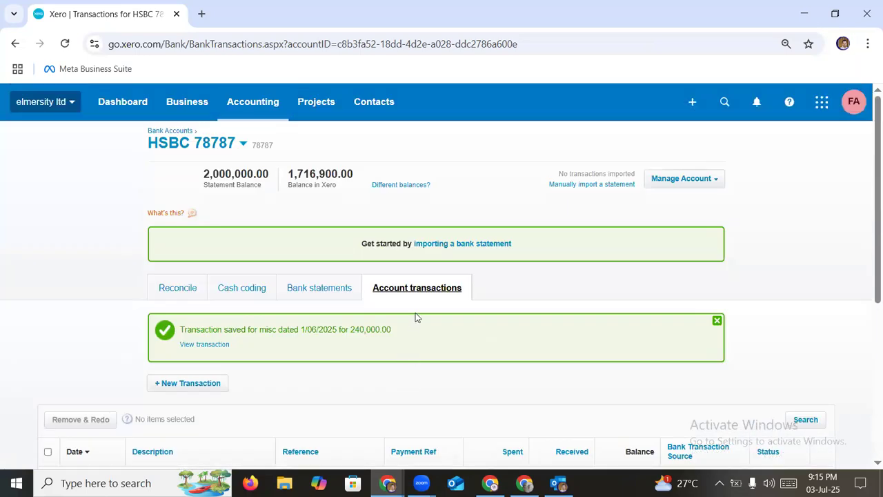
scroll(416, 317, "down", 2)
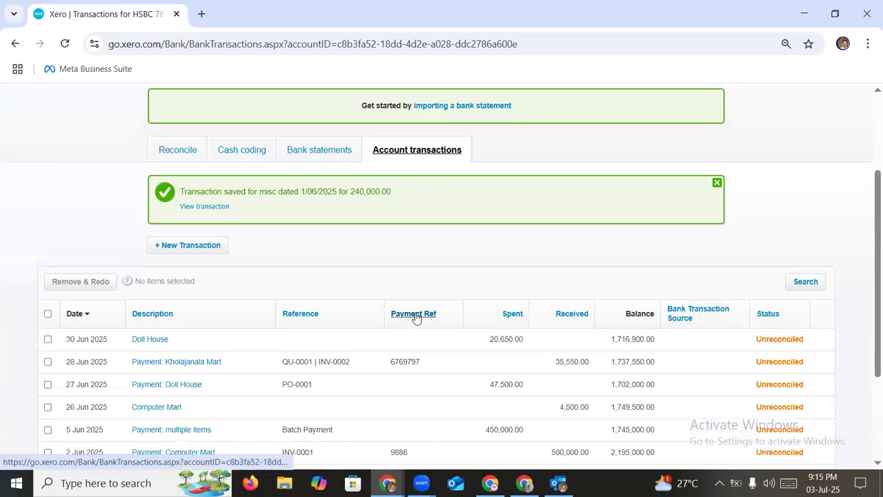
scroll(416, 318, "up", 2)
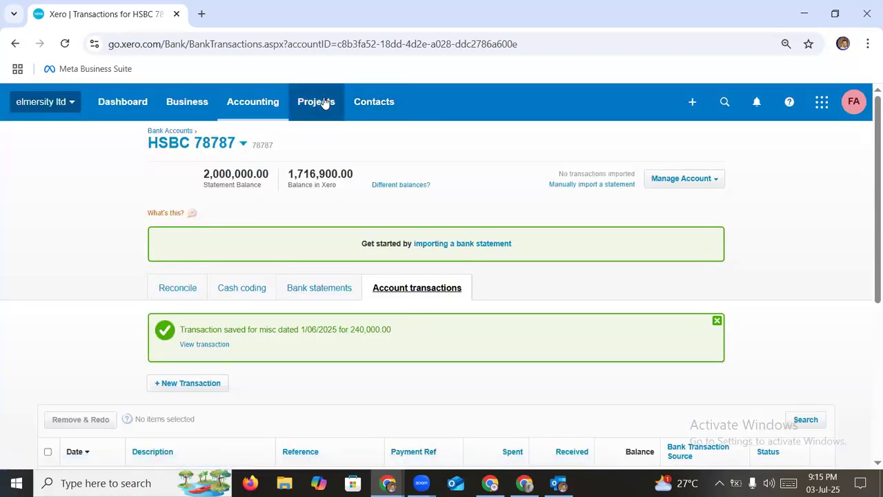
- Go to the manual journals list and start a new manual journal
left_click(263, 105)
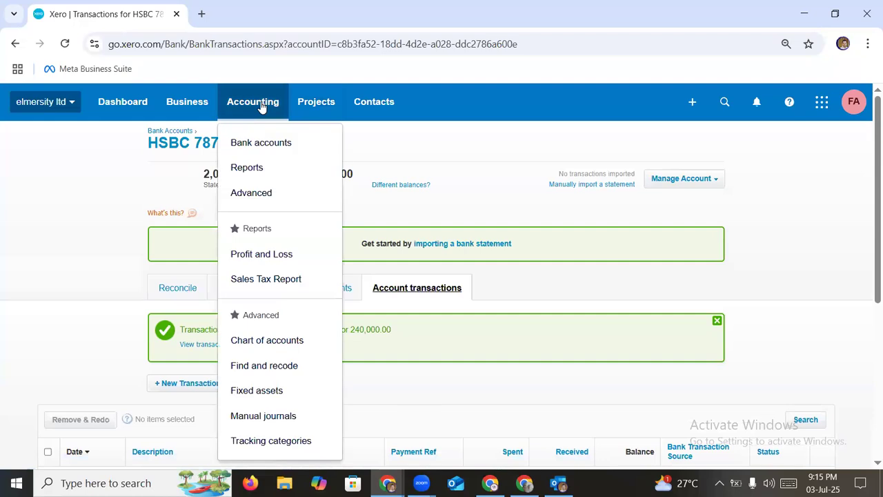
scroll(259, 290, "down", 1)
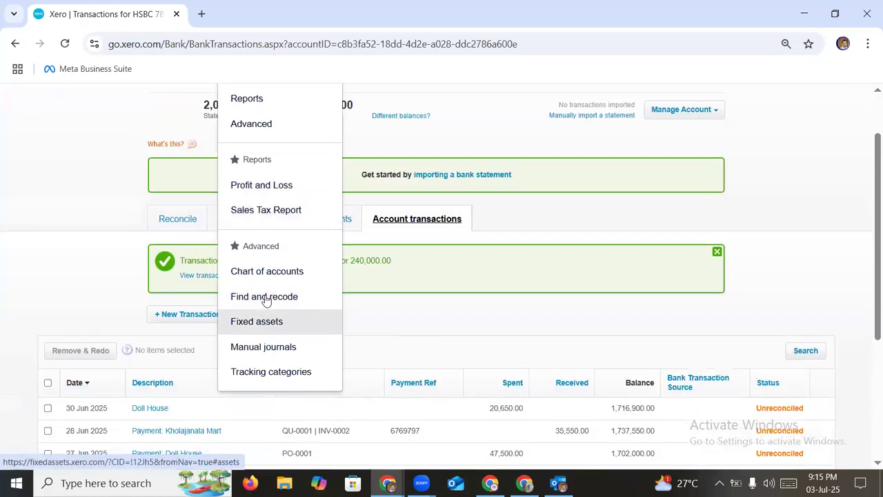
left_click(271, 348)
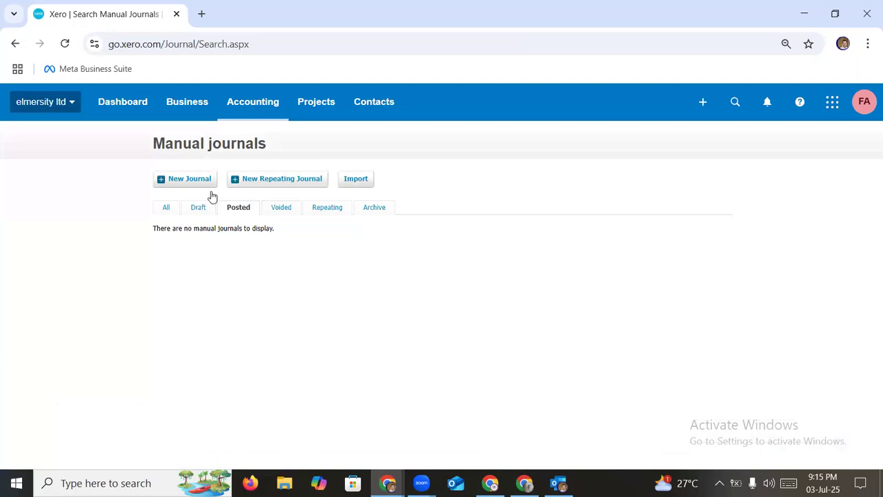
left_click(183, 181)
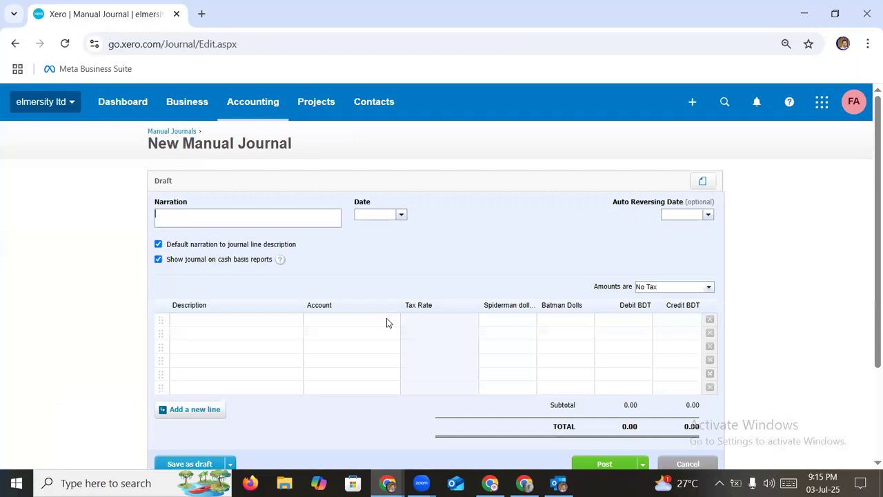
- Fill the first journal line with account 5656 - Prepaid Rent and a credit of 20000
left_click(387, 322)
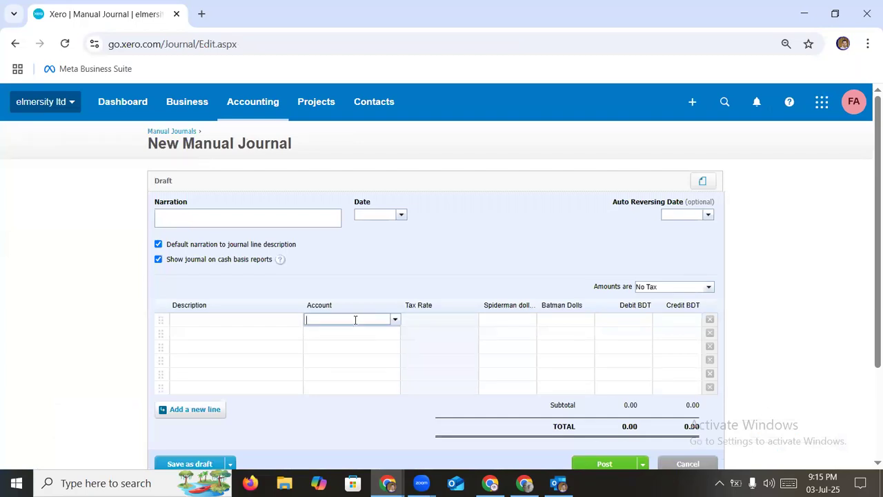
type("pre")
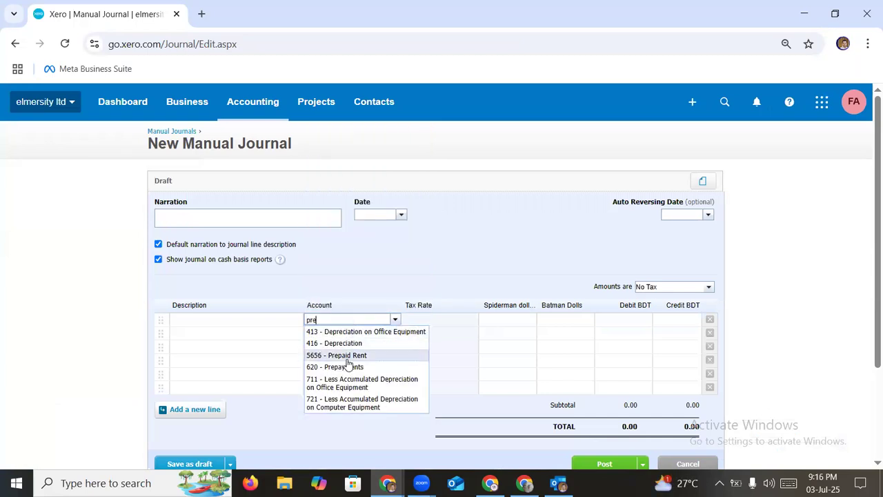
left_click(343, 357)
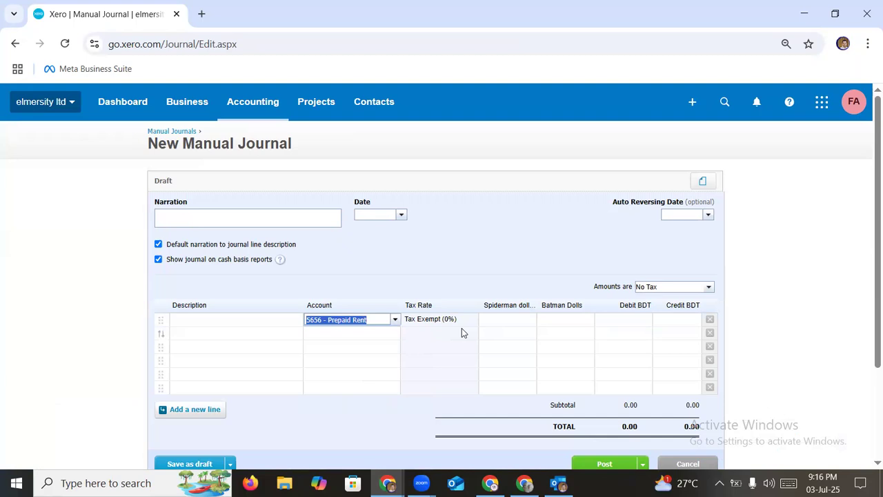
left_click(678, 322)
left_click(679, 322)
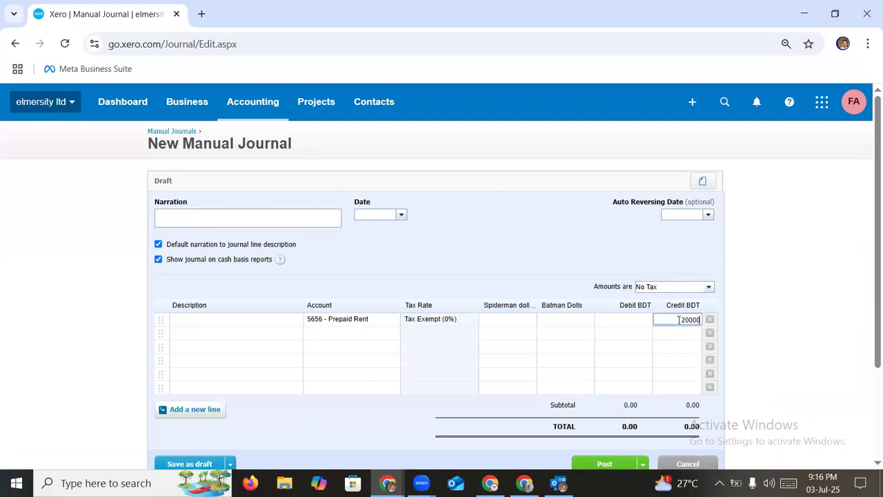
type("20000")
- Fill the second journal line with account 469 - Rent and a debit of 20,000.00
left_click(369, 332)
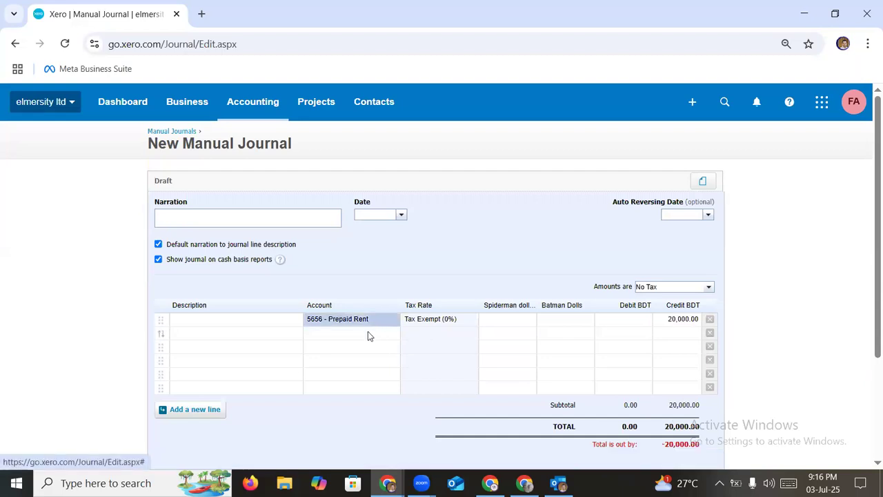
left_click(368, 333)
type("re")
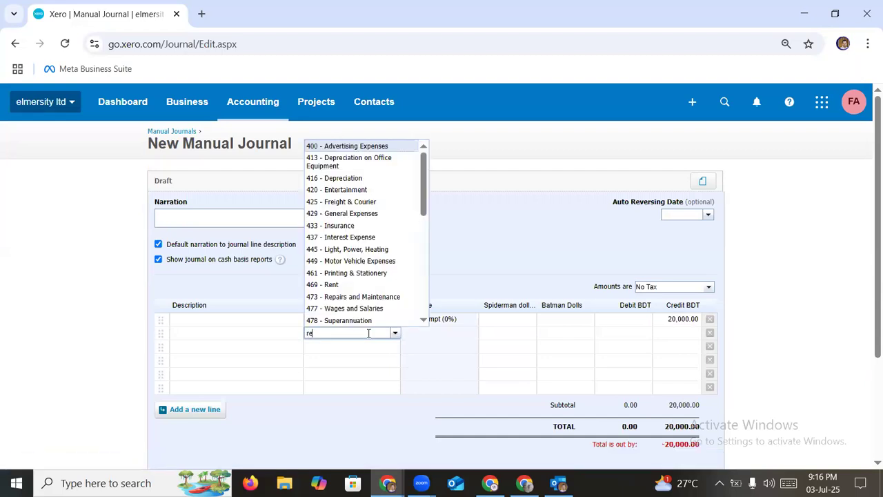
type("nt")
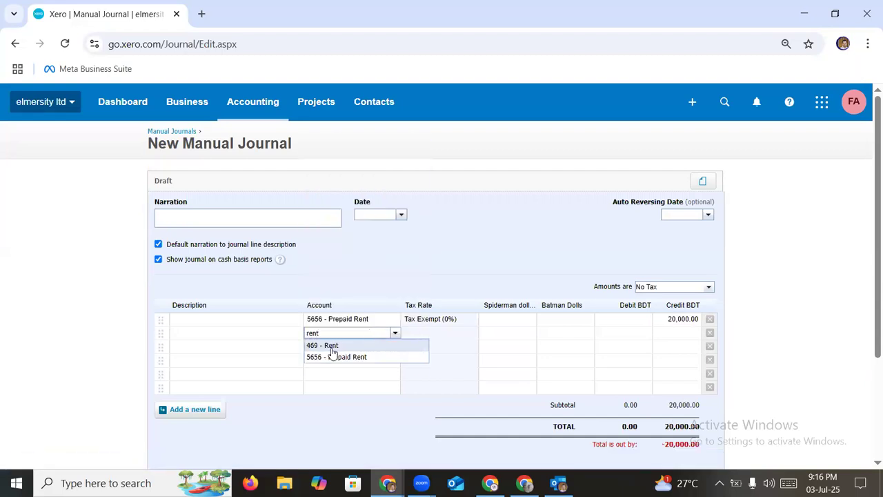
left_click(332, 348)
left_click(760, 252)
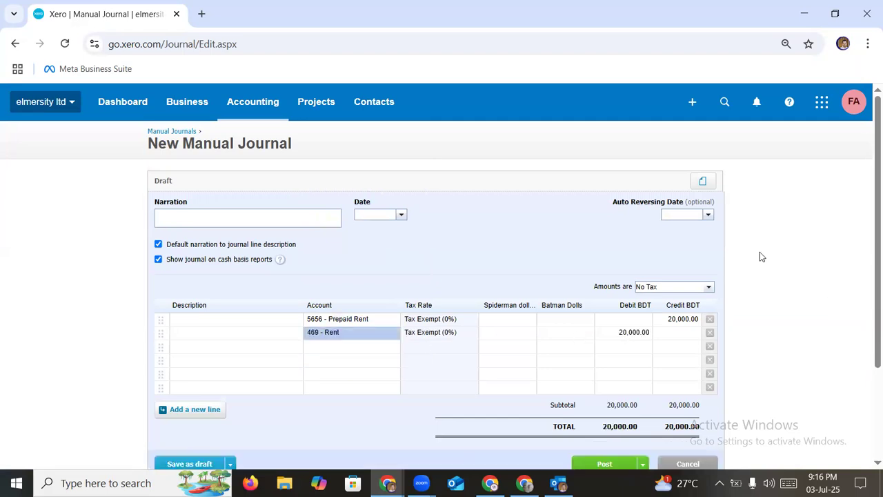
- Enter df as the description of both the Prepaid Rent and Rent lines
scroll(760, 252, "down", 1)
left_click(230, 250)
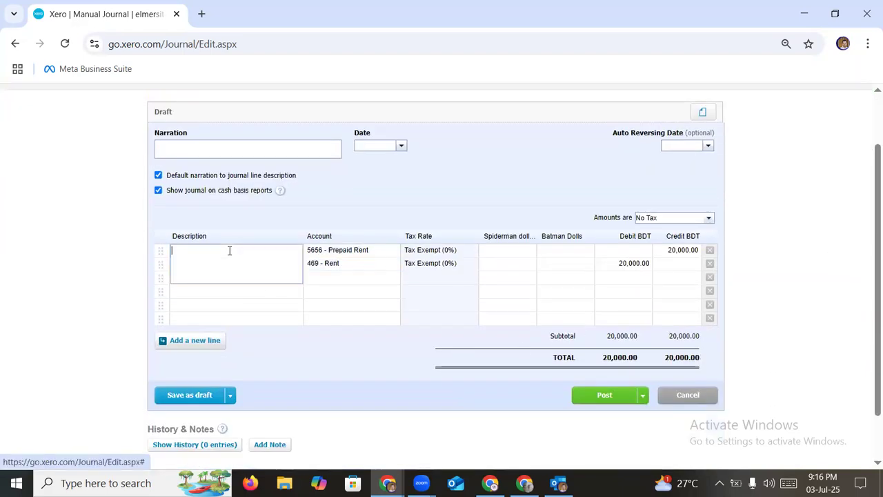
left_click(242, 304)
left_click(205, 261)
left_click(367, 292)
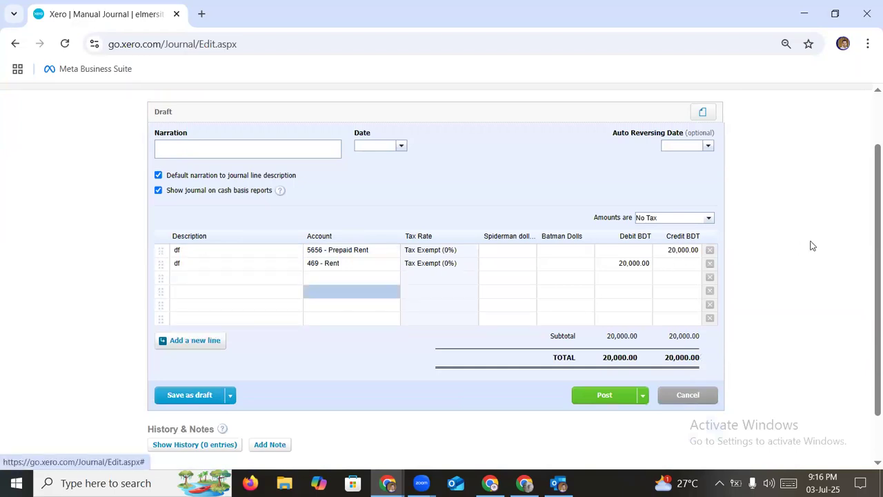
- Set the manual journal's date to 30 Jun 2025
scroll(811, 247, "up", 1)
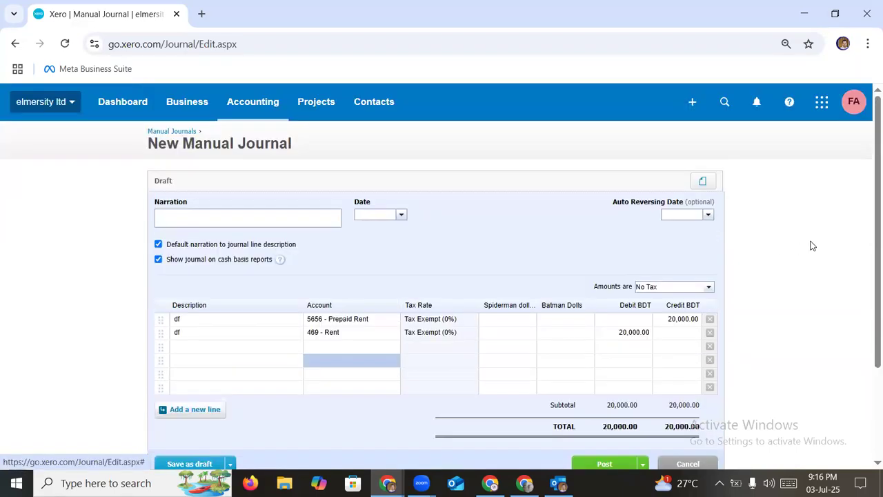
left_click(401, 215)
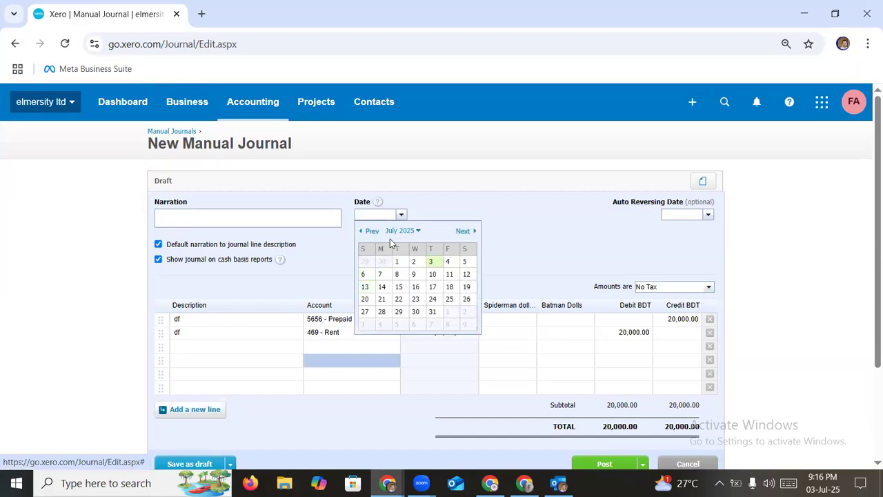
left_click(372, 231)
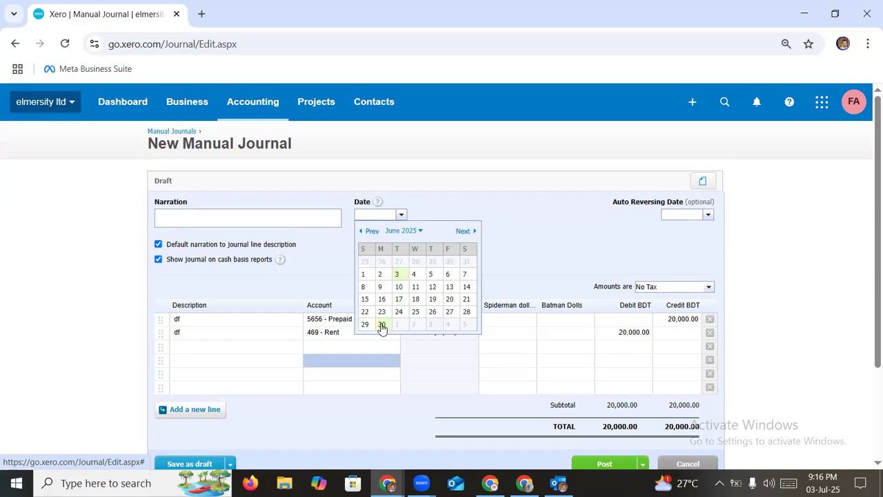
left_click(383, 325)
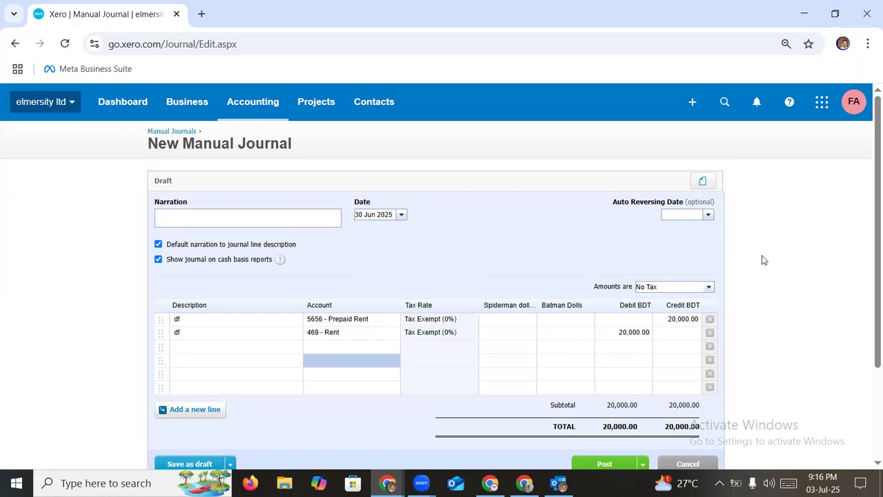
- Try to post the manual journal with its narration left empty
scroll(764, 261, "down", 3)
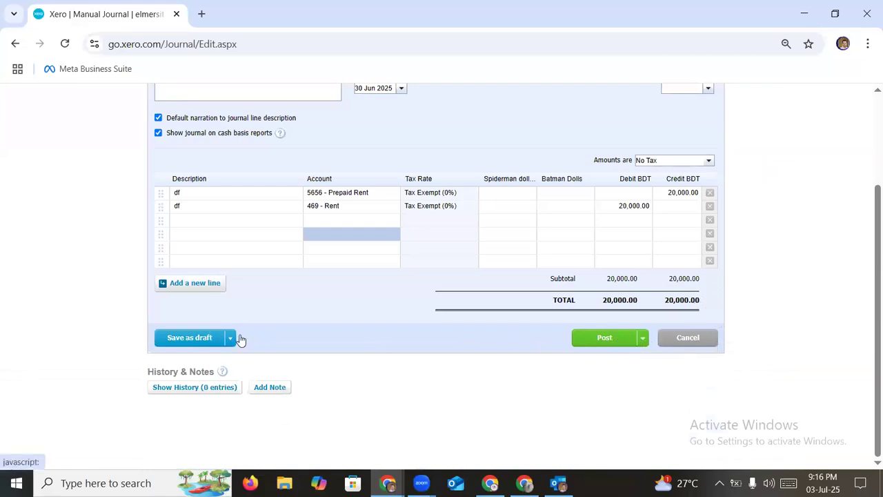
left_click(642, 338)
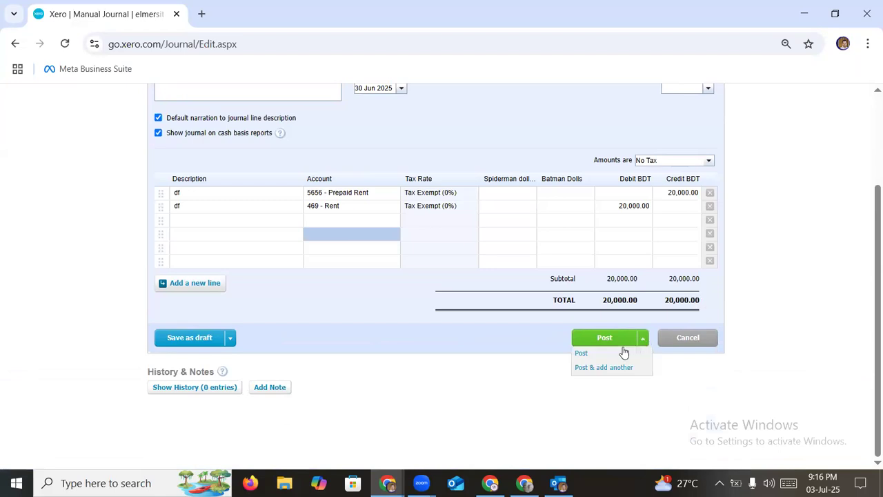
left_click(585, 353)
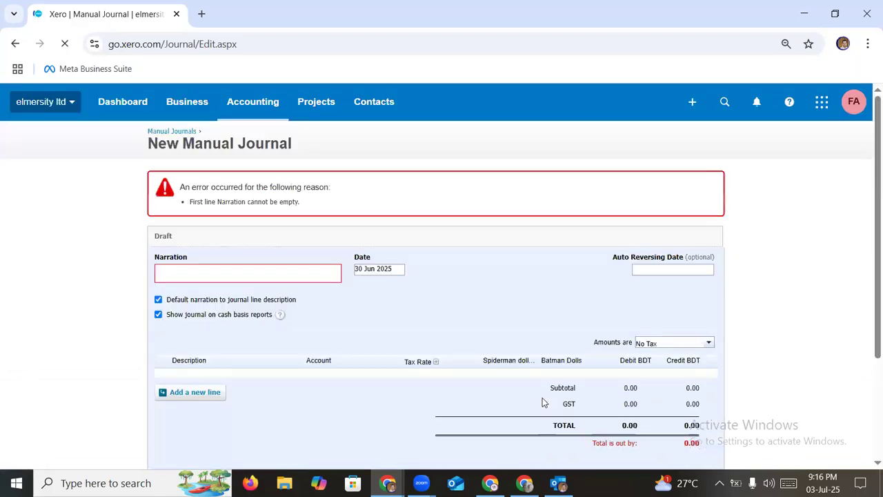
- Enter sdfgvdsg as the journal's narration and post the journal
type("sdfgvdsg")
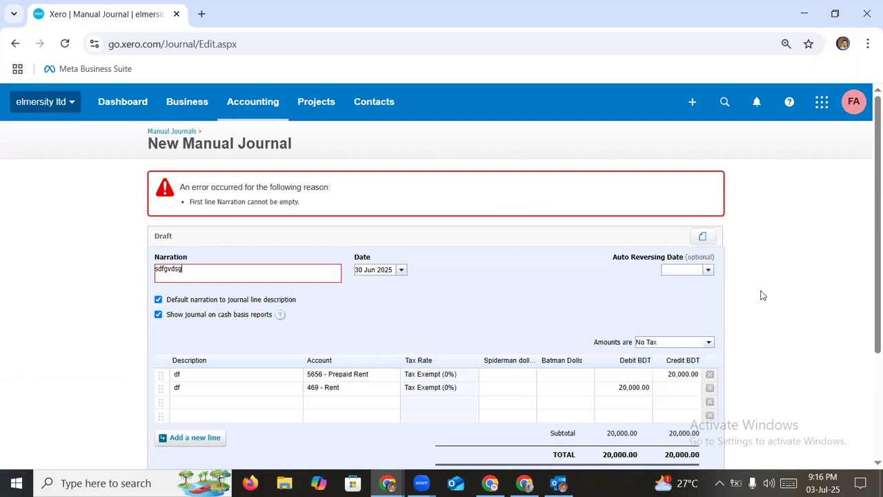
scroll(808, 266, "down", 3)
left_click(607, 338)
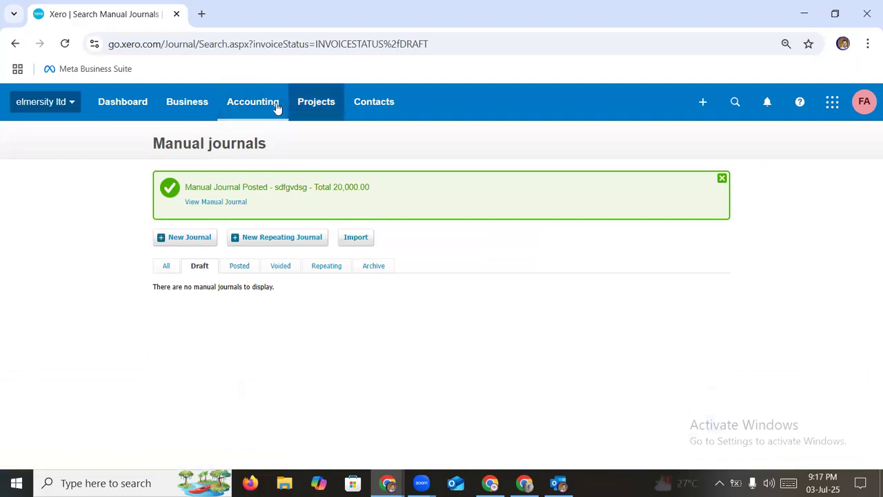
- Open the Profit and Loss report from the list of reports
left_click(255, 103)
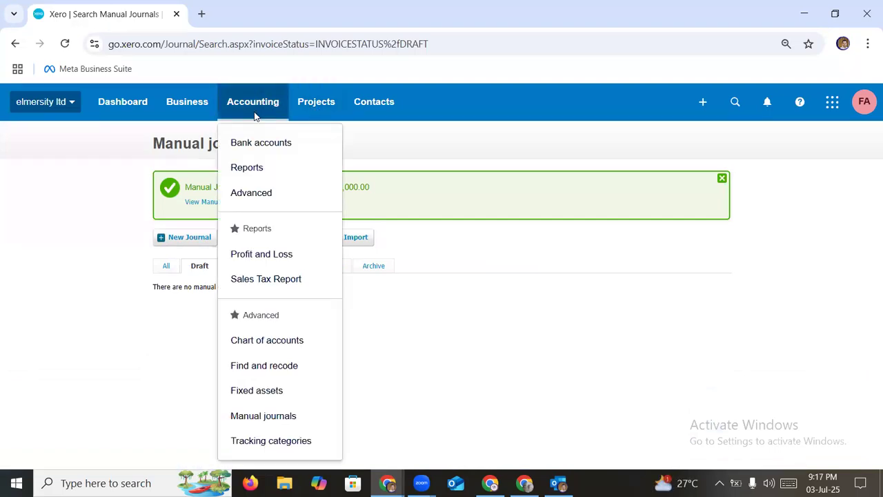
left_click(254, 168)
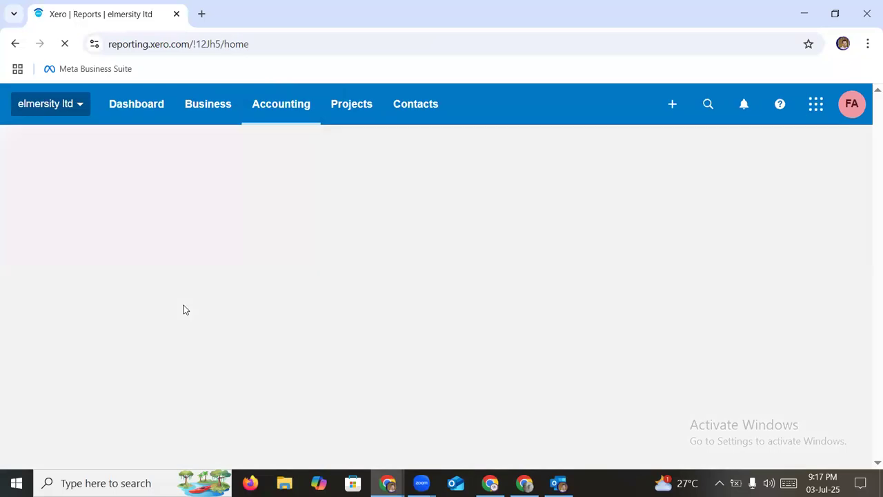
left_click(103, 246)
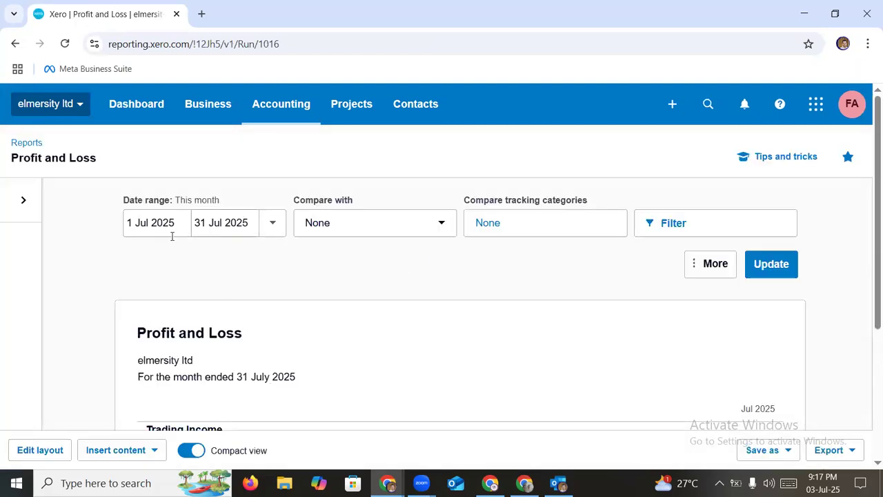
- Set the Profit and Loss report's start date to 1 May 2025 and update the report
left_click(170, 227)
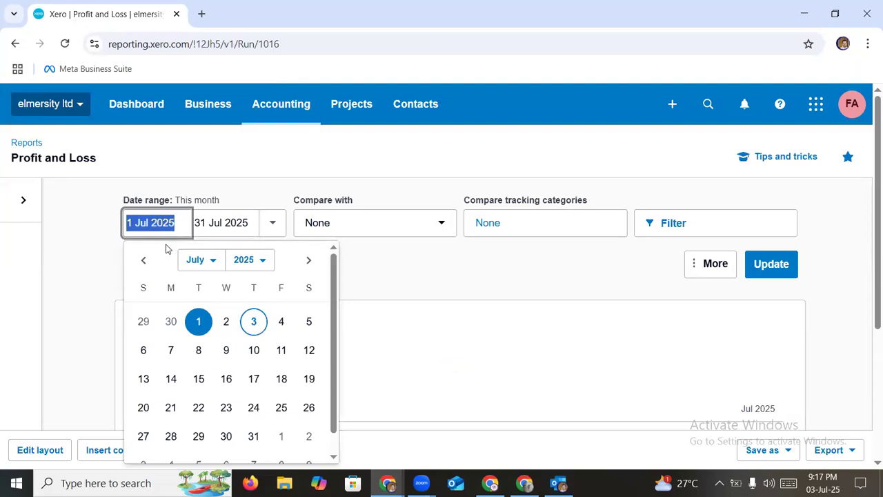
left_click(205, 265)
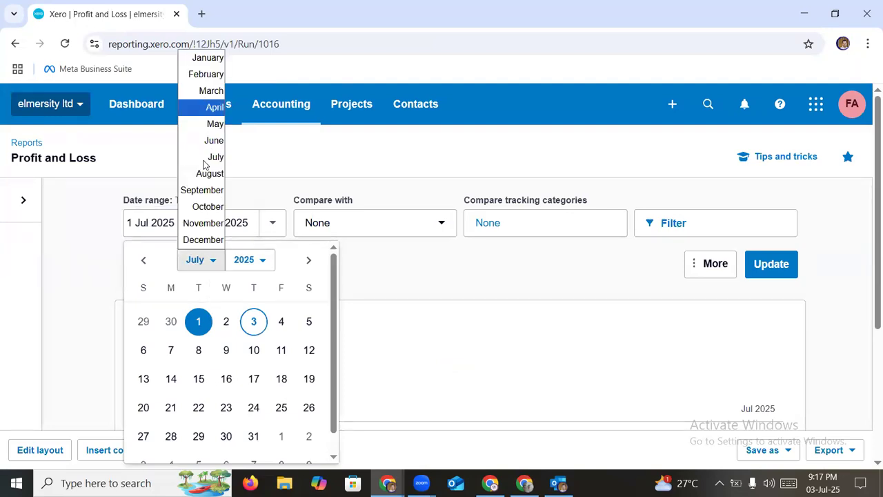
left_click(214, 124)
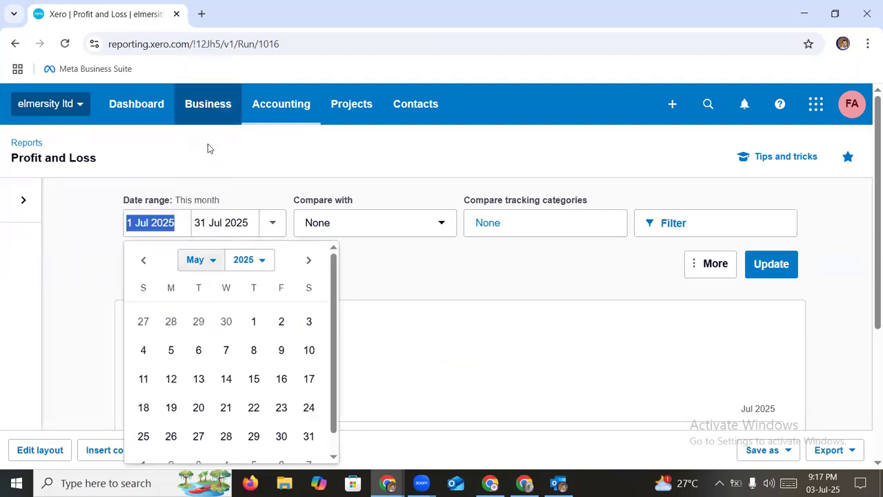
left_click(253, 322)
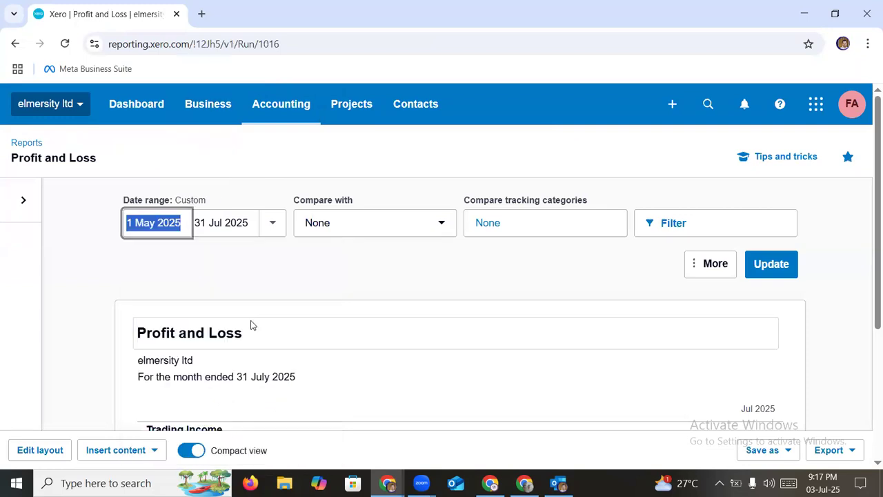
left_click(774, 269)
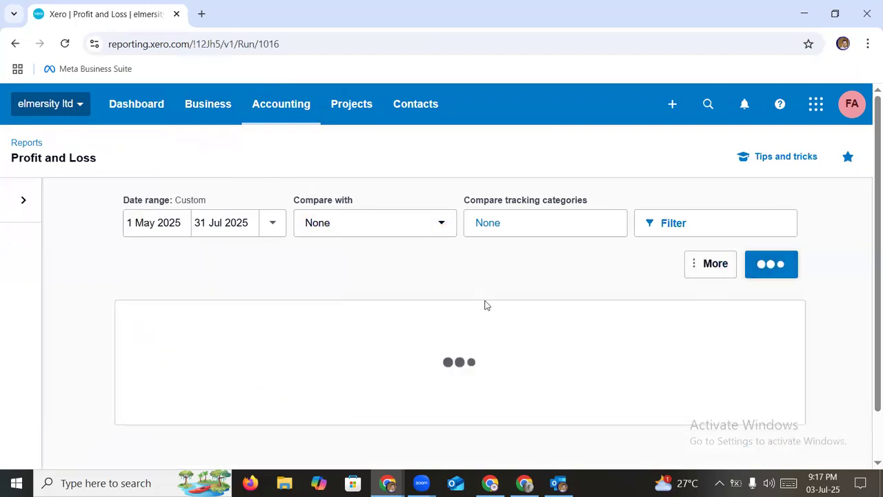
- Examine the Rent expense in the Profit and Loss report, and return to the reports list
scroll(500, 314, "down", 3)
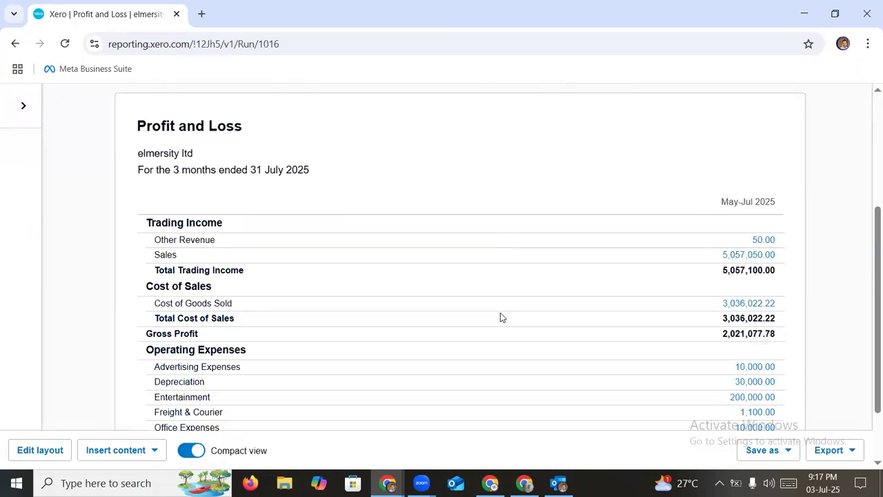
scroll(502, 318, "down", 1)
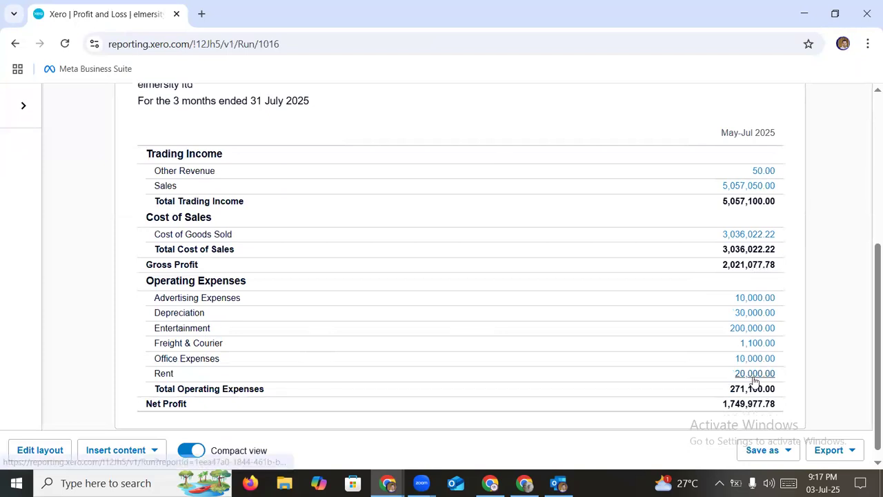
scroll(254, 223, "up", 4)
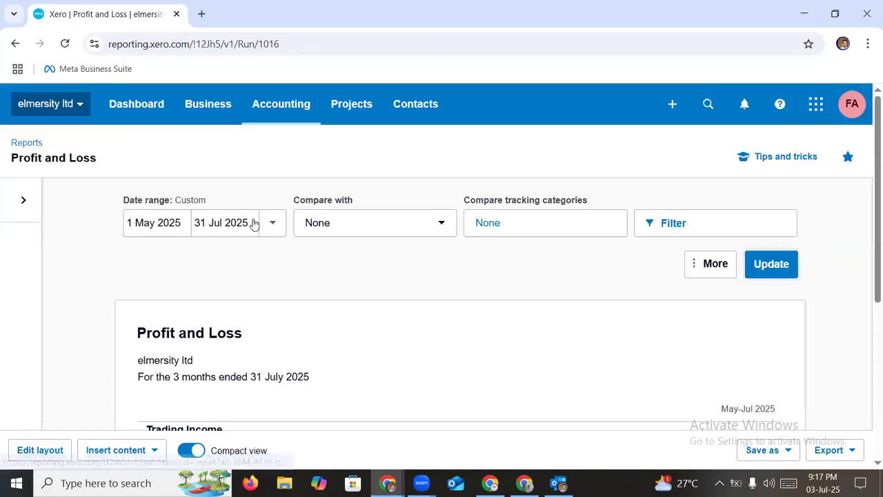
left_click(26, 142)
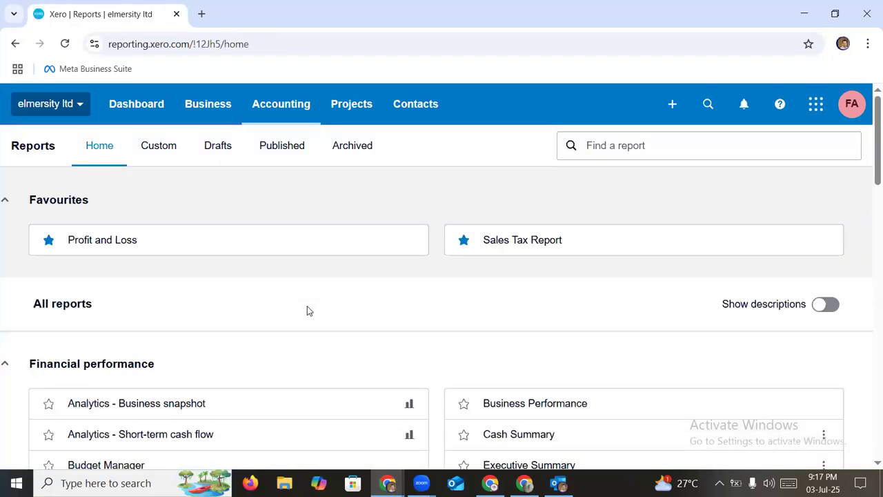
- Open the Balance Sheet report from the financial statements in the reports list
scroll(307, 311, "down", 1)
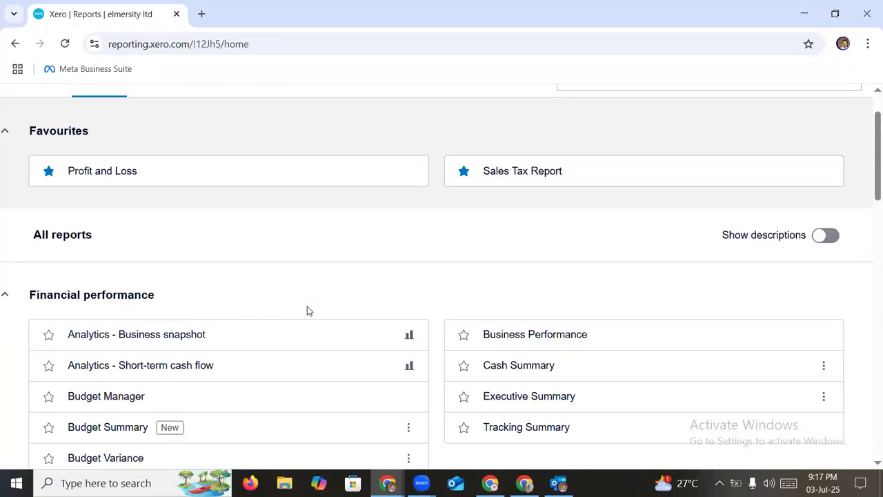
scroll(389, 337, "up", 1)
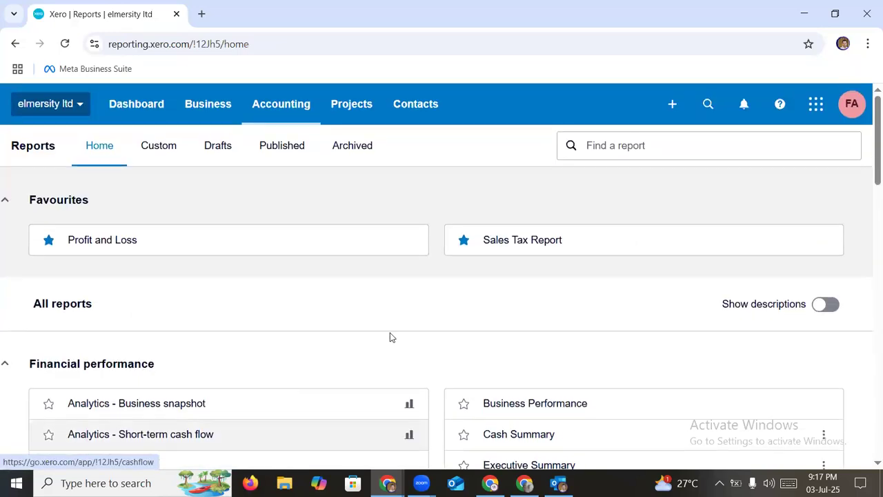
scroll(361, 276, "down", 5)
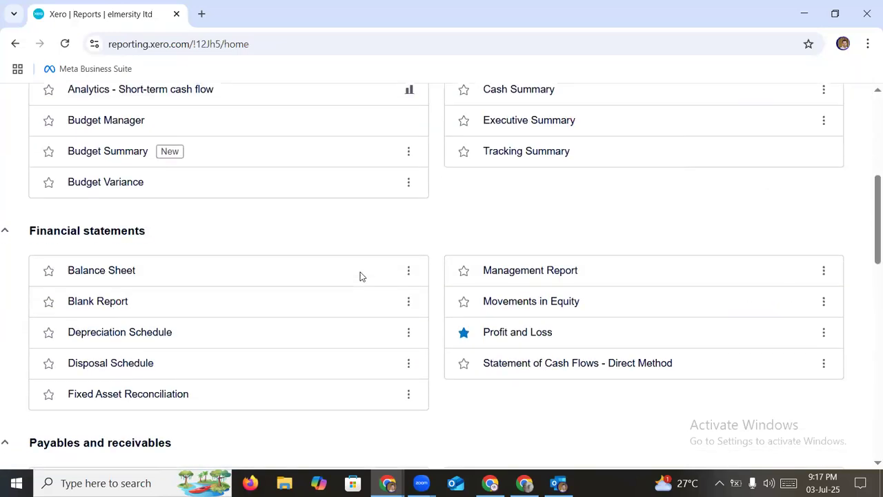
left_click(111, 279)
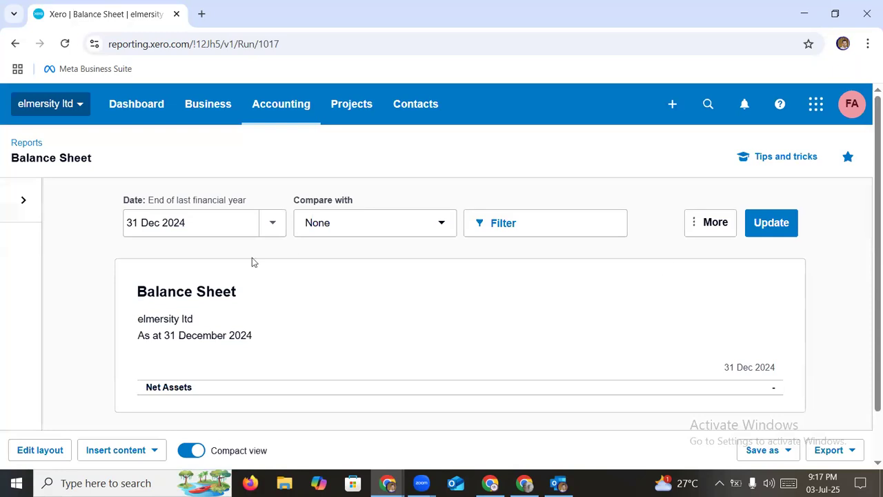
- Set the Balance Sheet date to today, 3 Jul 2025, update the report, and examine the Prepaid Rent balance under Current Assets
left_click(276, 223)
left_click(327, 263)
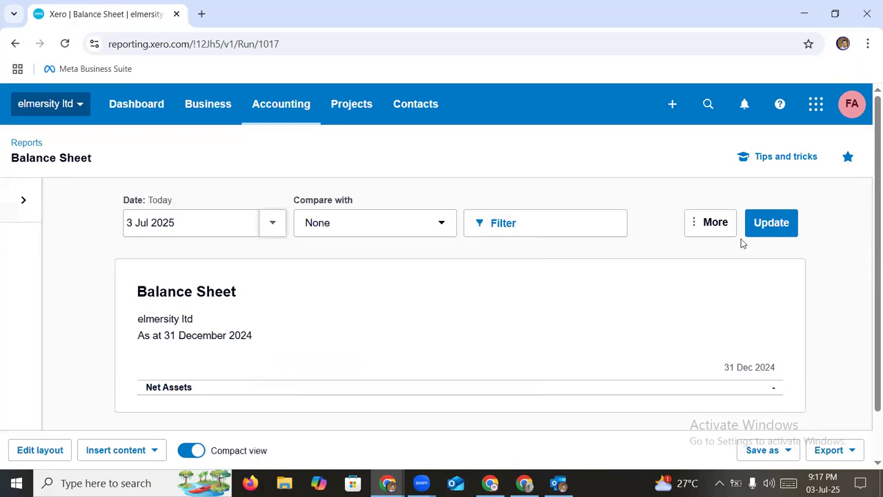
left_click(775, 228)
scroll(800, 288, "down", 1)
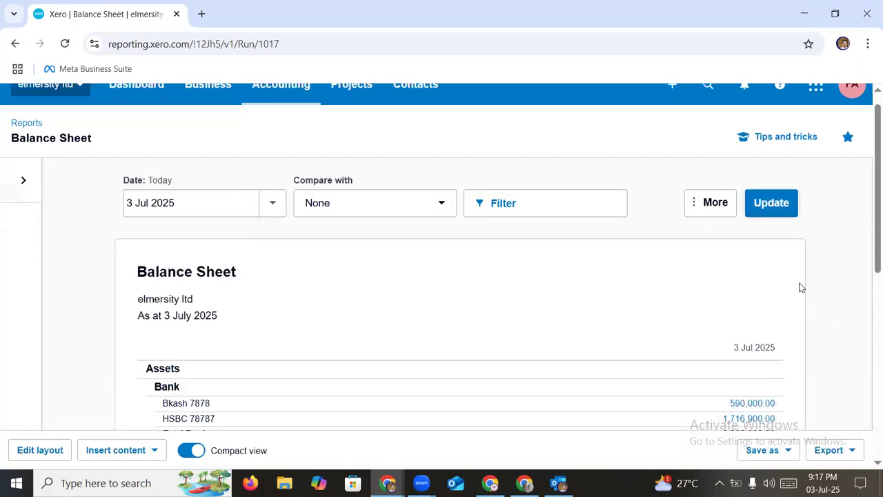
scroll(801, 287, "down", 4)
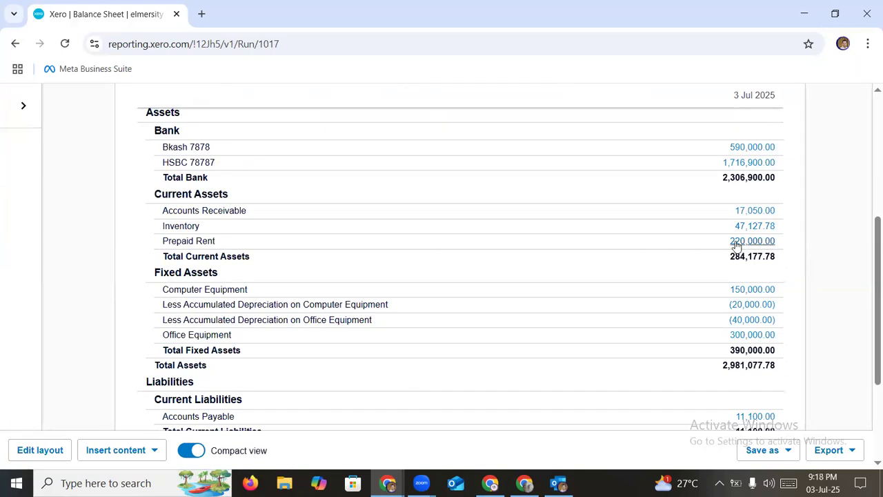